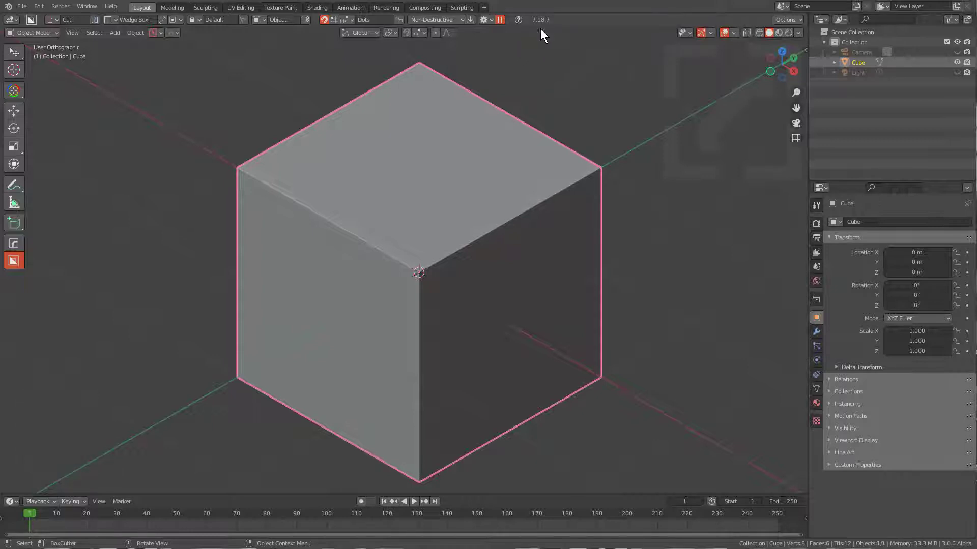
# Change the BoxCutter snapping from dots to the grid
pyautogui.click(333, 20)
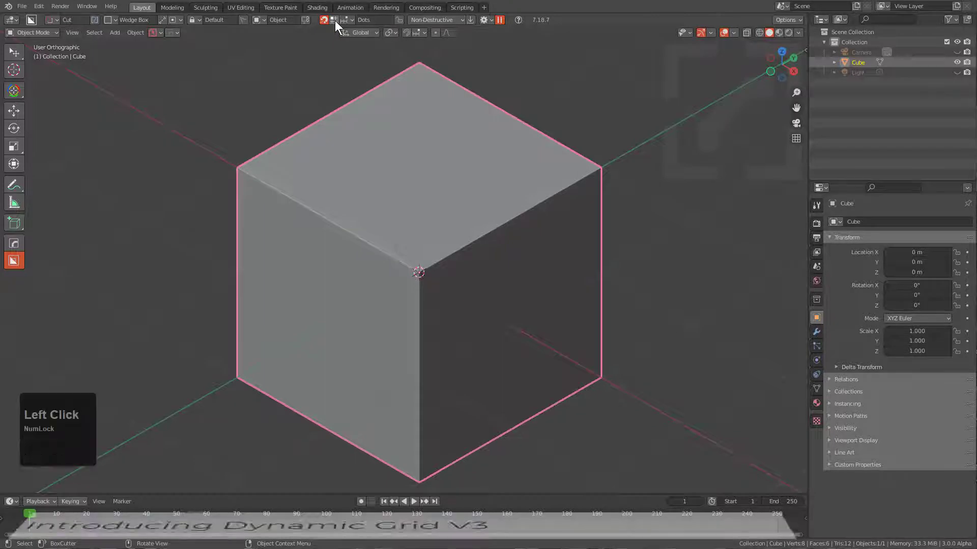
pyautogui.click(326, 21)
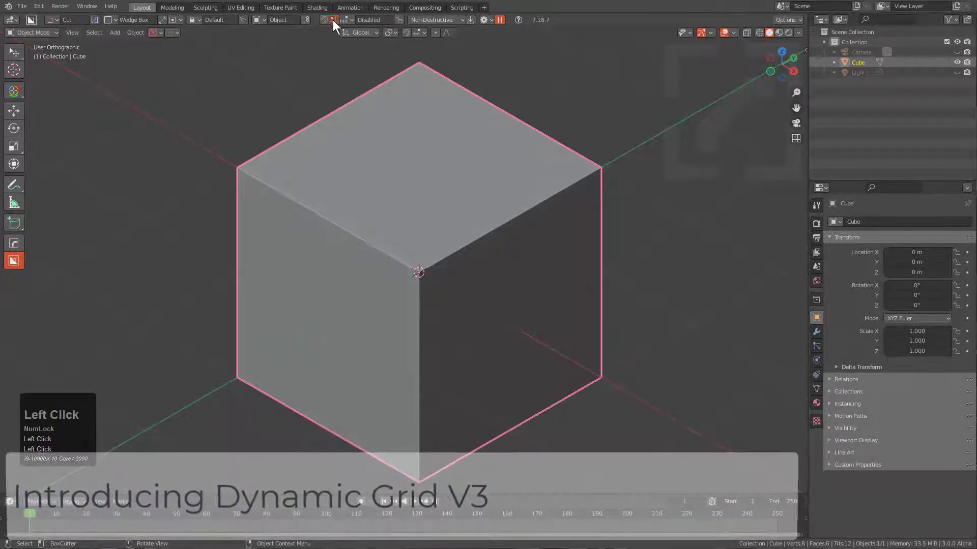
pyautogui.click(334, 19)
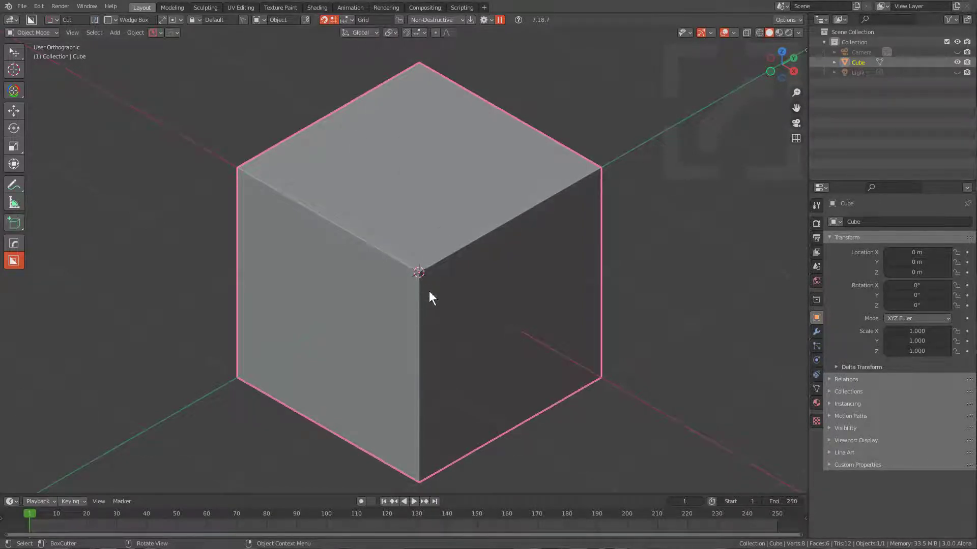
# Display the snapping grid on the cube's top face and adjust its size to 0.3 m
pyautogui.press('ctrl')
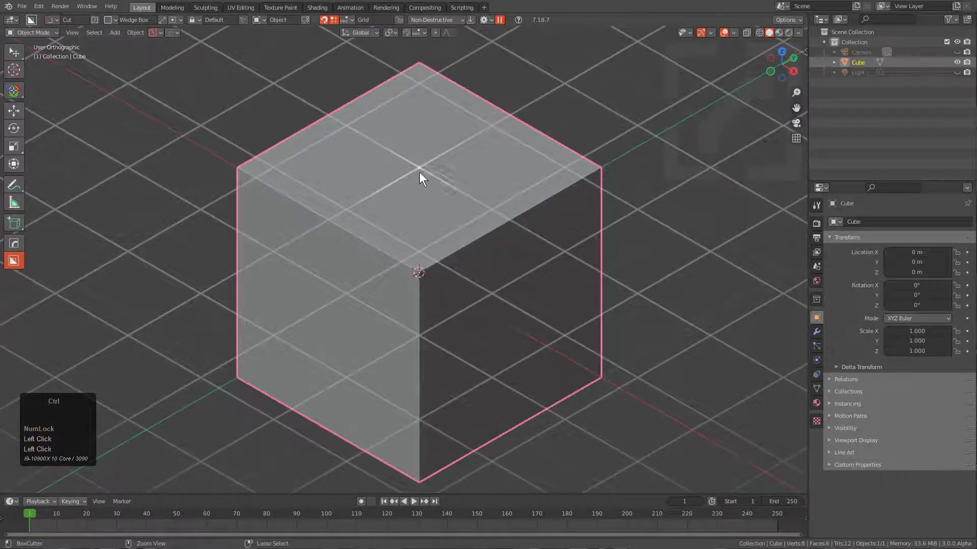
pyautogui.keyDown('ctrl'); pyautogui.scroll(-3, 419, 172); pyautogui.keyUp('ctrl')
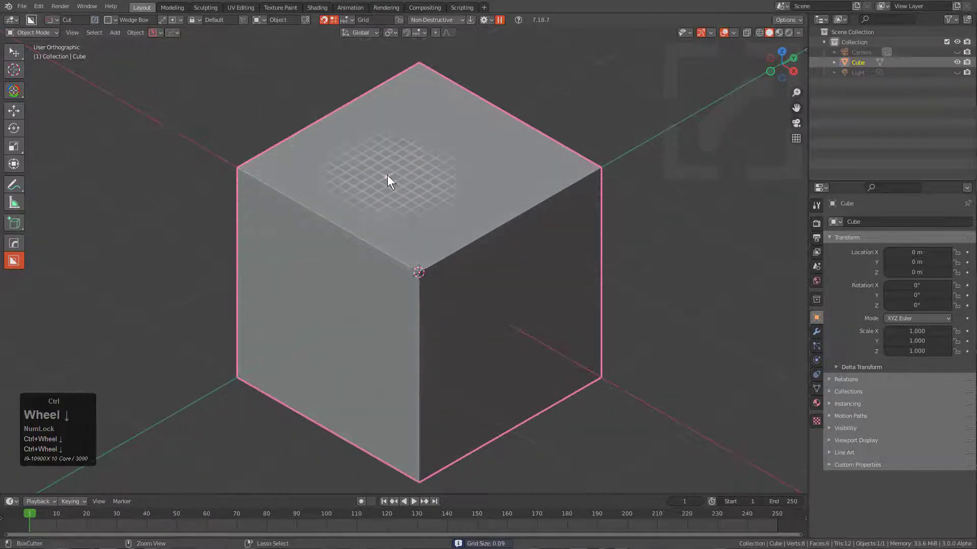
pyautogui.keyDown('ctrl'); pyautogui.scroll(3, 356, 168); pyautogui.keyUp('ctrl')
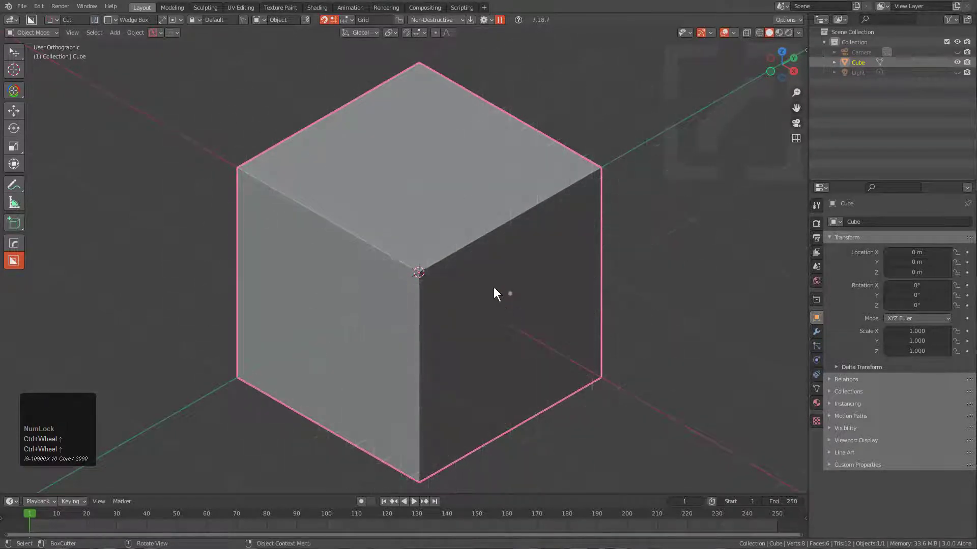
# Toggle the adaptive grid option beside the value 16 in the snap settings and preview the grid on the top face
pyautogui.click(351, 20)
pyautogui.click(387, 43)
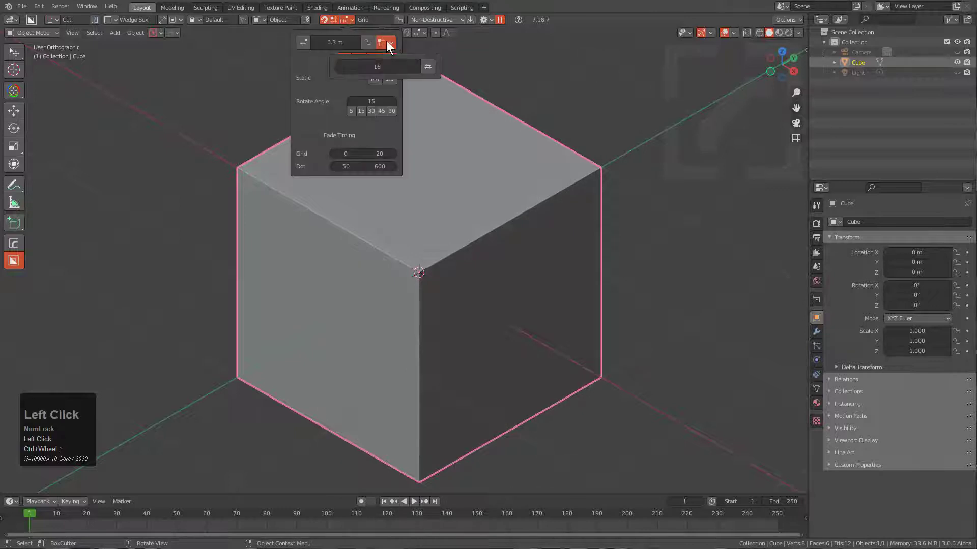
pyautogui.keyDown('ctrl'); pyautogui.click(428, 67); pyautogui.keyUp('ctrl')
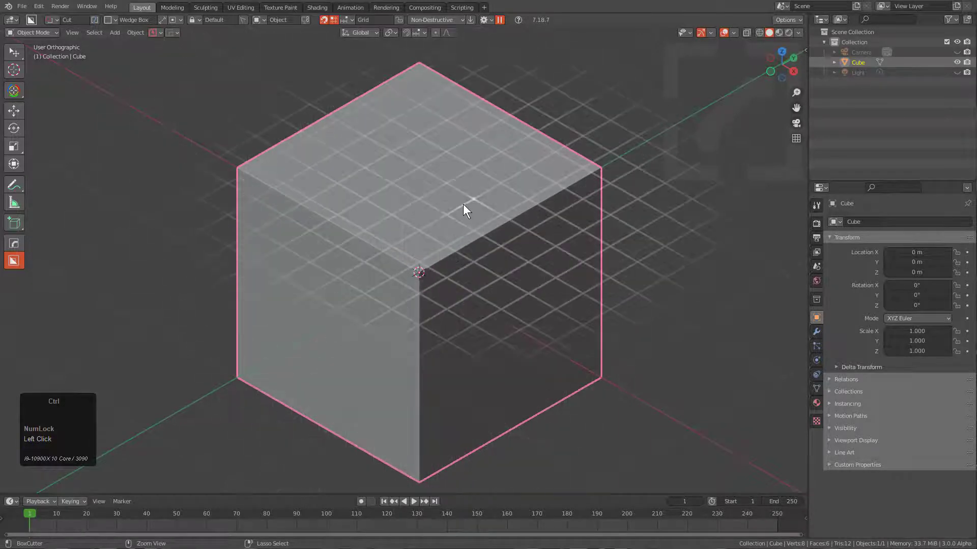
pyautogui.press('ctrl')
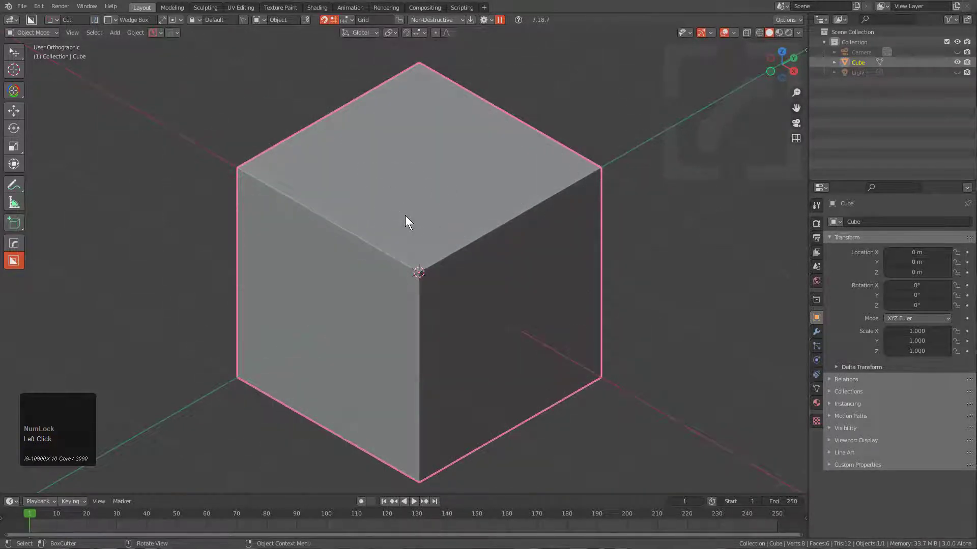
# In Edit Mode, connect opposite corner vertices with one diagonal across the cube's top face and another across its left side face
pyautogui.press('Tab')
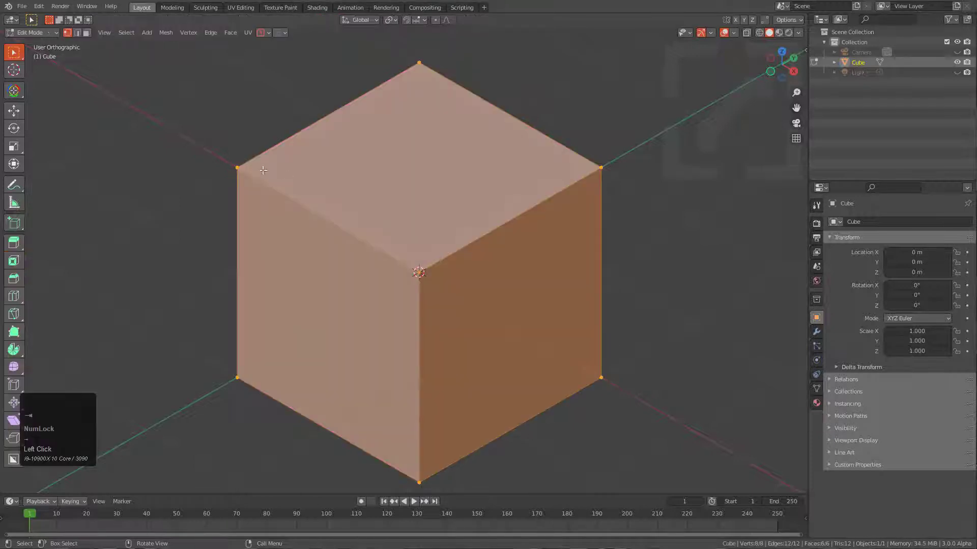
pyautogui.keyDown('shift'); pyautogui.click(501, 164); pyautogui.keyUp('shift')
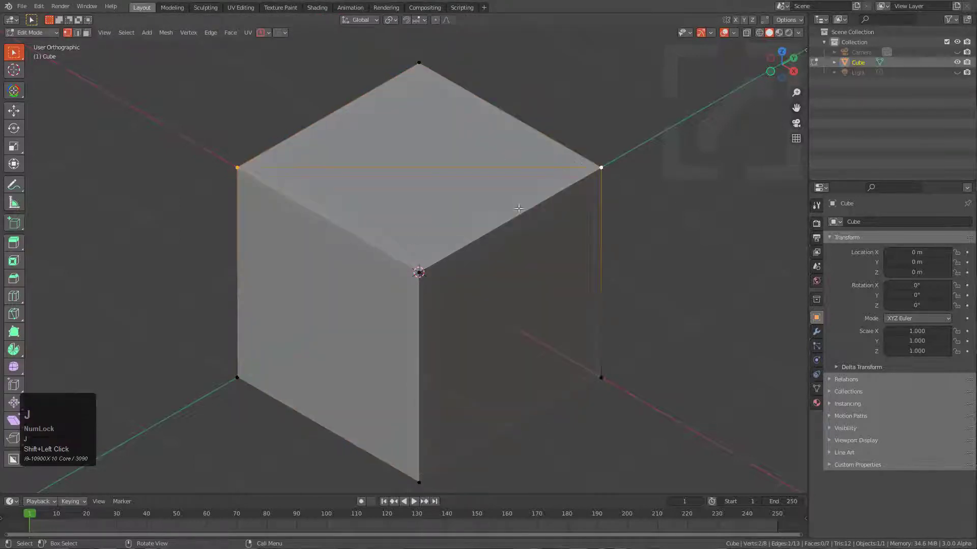
pyautogui.keyDown('shift'); pyautogui.click(600, 168); pyautogui.keyUp('shift')
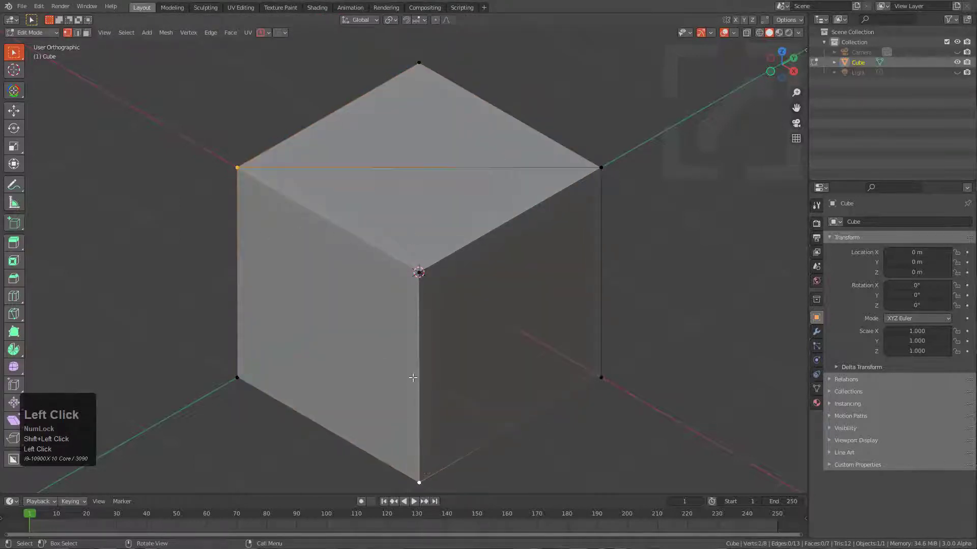
pyautogui.press('Tab')
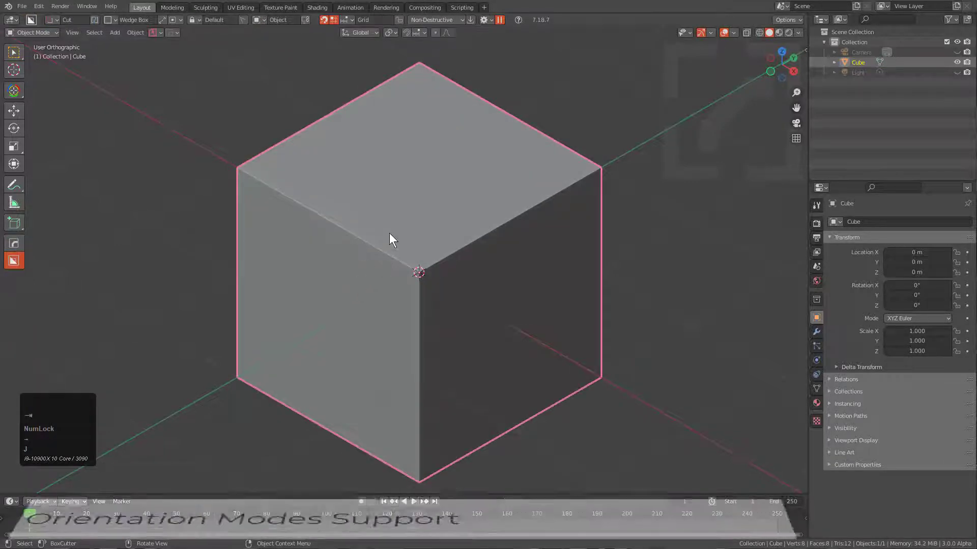
# Set the object orientation method to Nearest Edge and preview the grid on the cube
pyautogui.hotkey('shift', 'v')
pyautogui.click(389, 249)
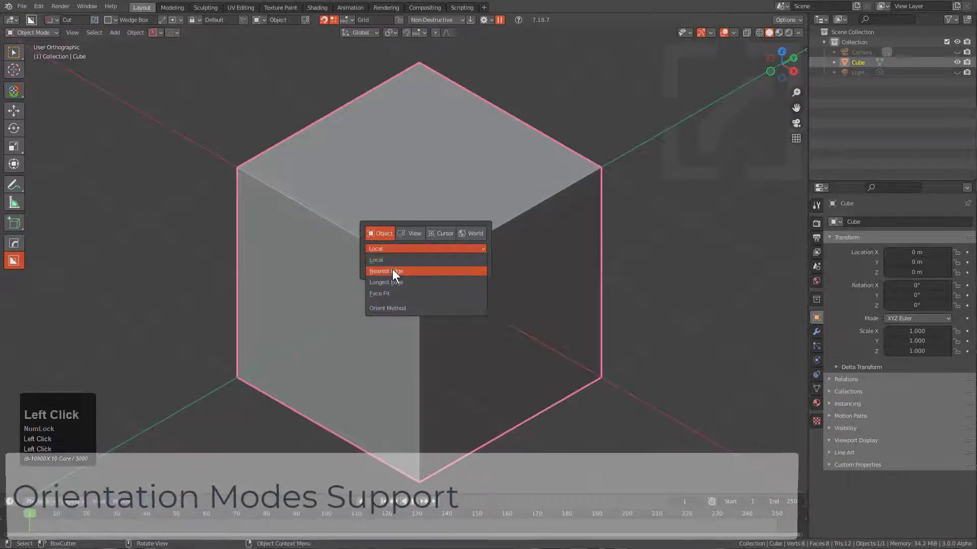
pyautogui.click(392, 270)
pyautogui.press('ctrl')
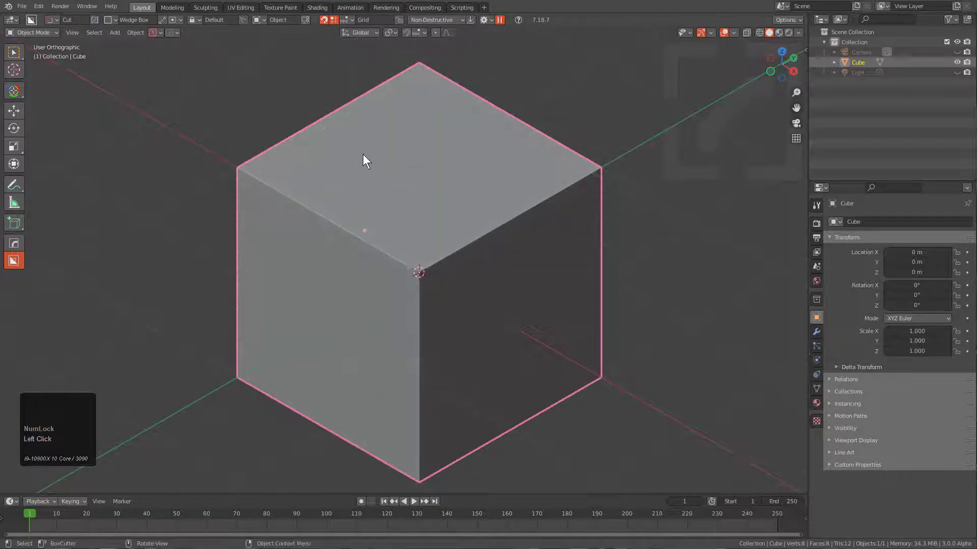
# Turn on the increment lock for grid snapping and display the diagonally aligned grid on the cube's top face
pyautogui.click(354, 18)
pyautogui.click(389, 41)
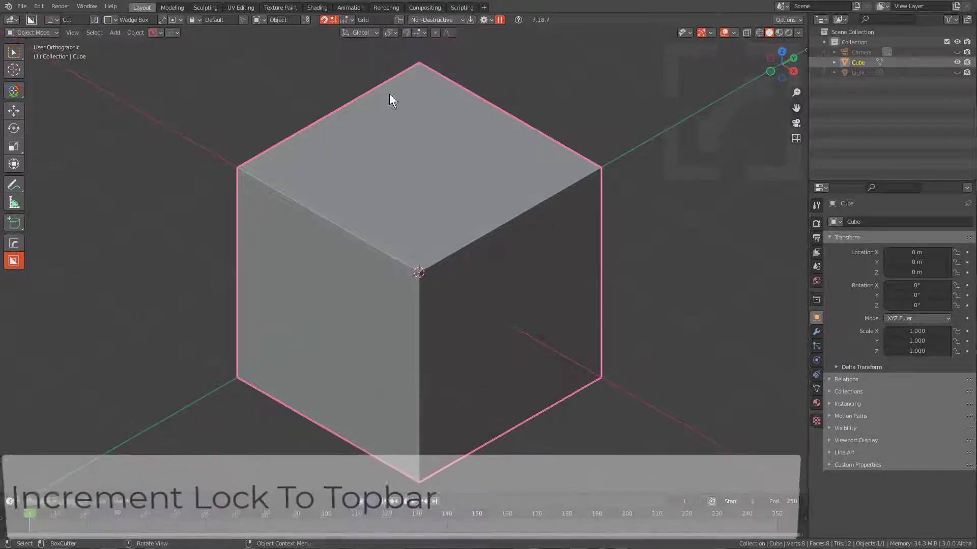
pyautogui.moveTo(393, 186); pyautogui.dragTo(401, 205)
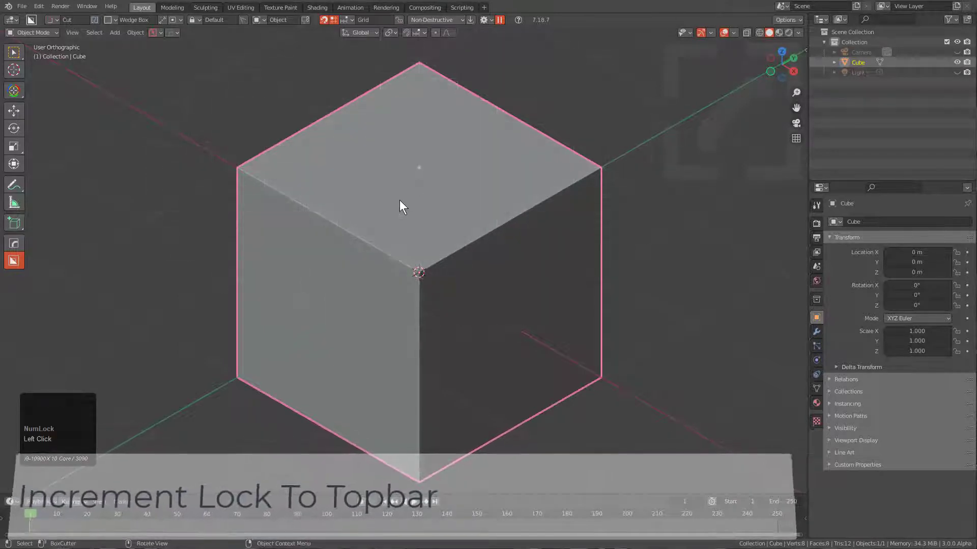
pyautogui.click(398, 20)
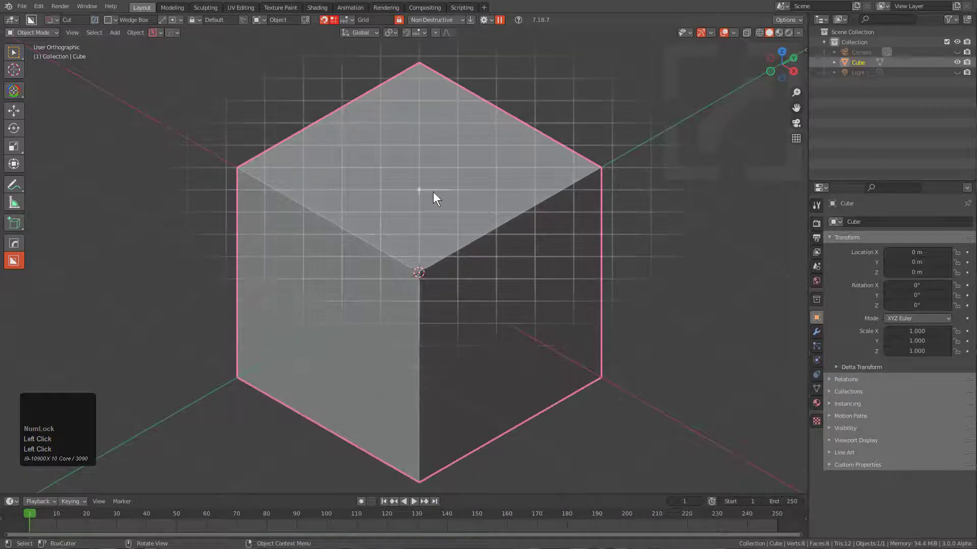
pyautogui.press('ctrl')
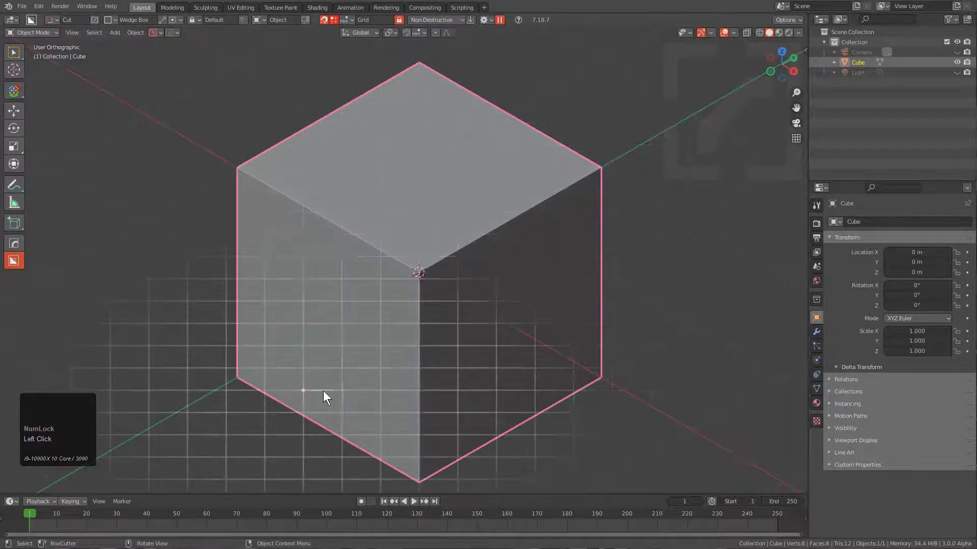
# Cut a grid-snapped box pocket into the cube's front corner and round its corners with a bevel width of about 0.251
pyautogui.moveTo(343, 416)
pyautogui.mouseDown()
pyautogui.moveTo(411, 251)
pyautogui.moveTo(490, 175)
pyautogui.moveTo(504, 179)
pyautogui.mouseUp()
pyautogui.press('w')
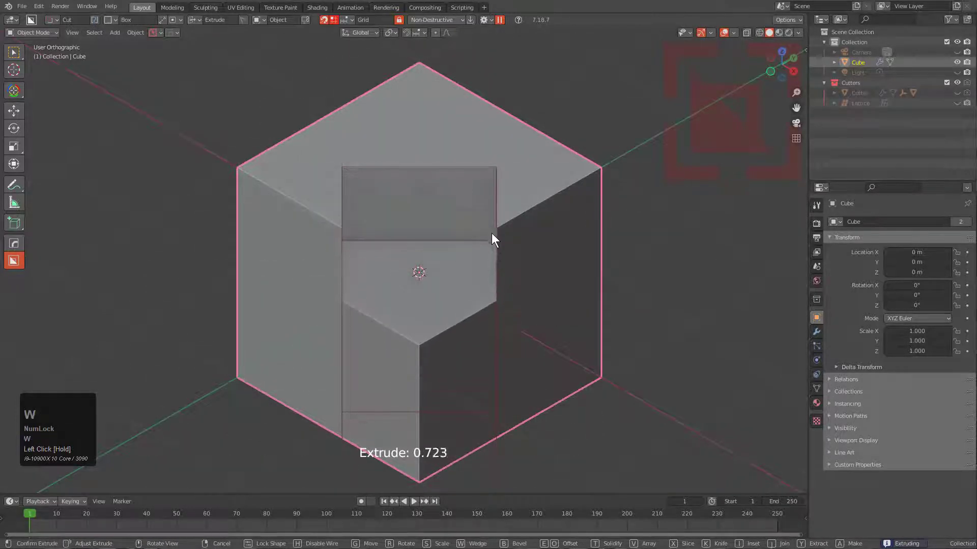
pyautogui.press('b')
pyautogui.scroll(1, 527, 209)
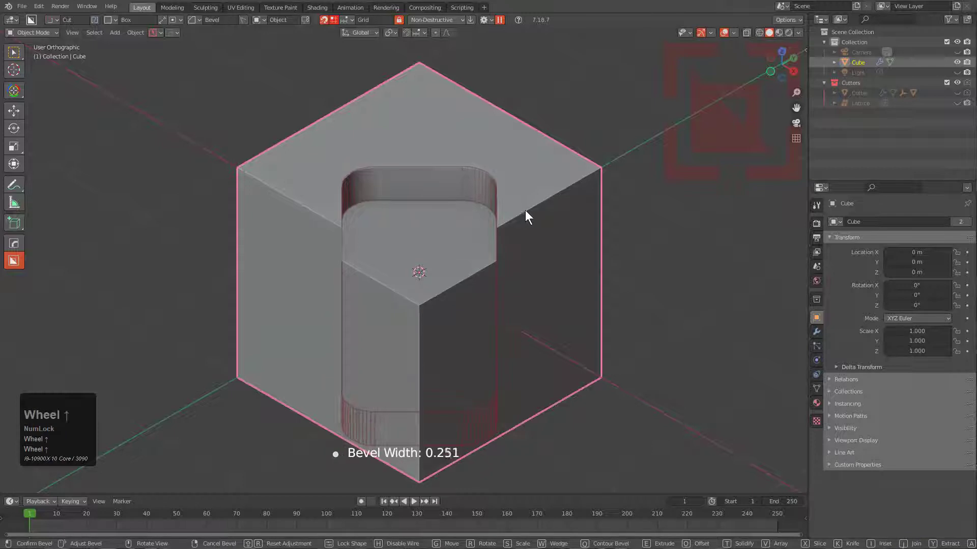
pyautogui.click(532, 209)
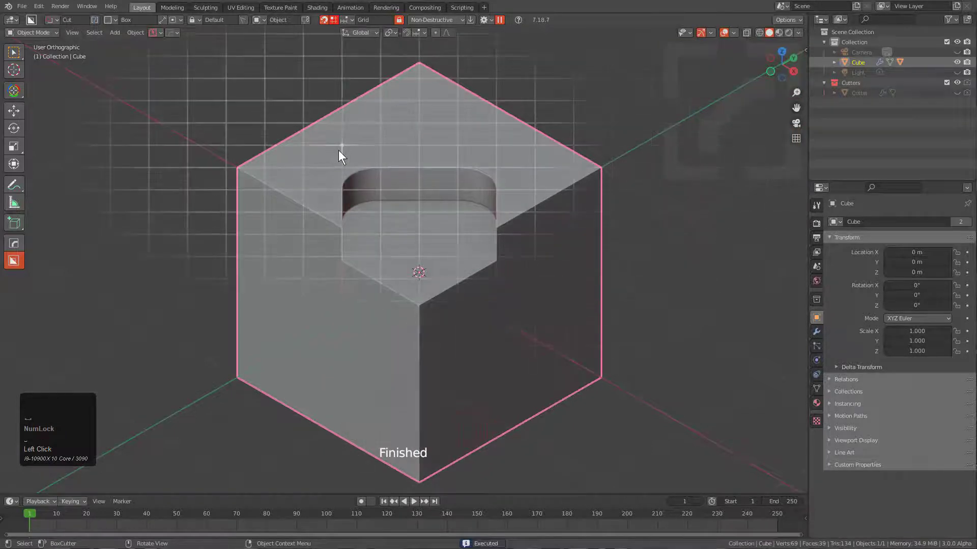
# Set the grid size to 0.20 and cut a larger bevelled, solidified box as a thin groove around the pocket
pyautogui.keyDown('ctrl'); pyautogui.scroll(-3, 422, 161); pyautogui.keyUp('ctrl')
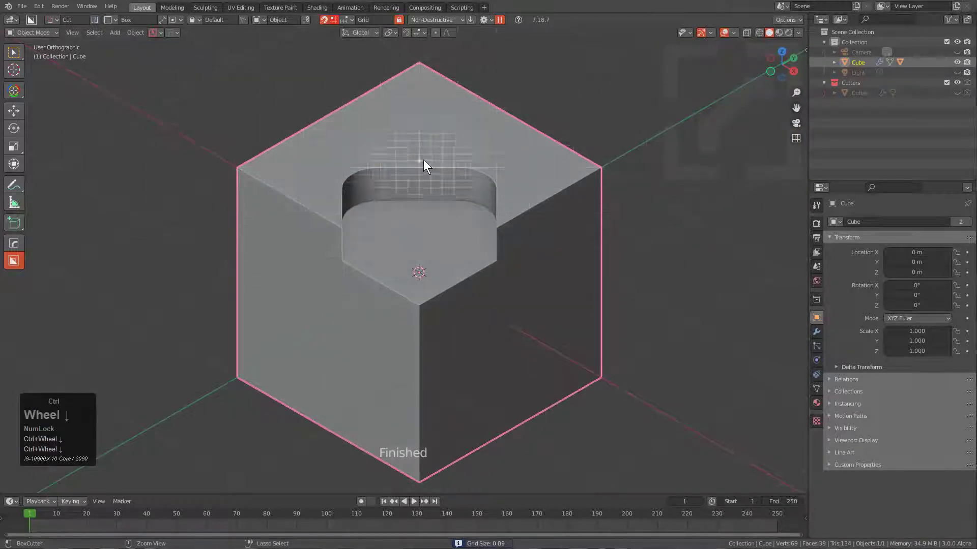
pyautogui.keyDown('ctrl'); pyautogui.scroll(3, 423, 159); pyautogui.keyUp('ctrl')
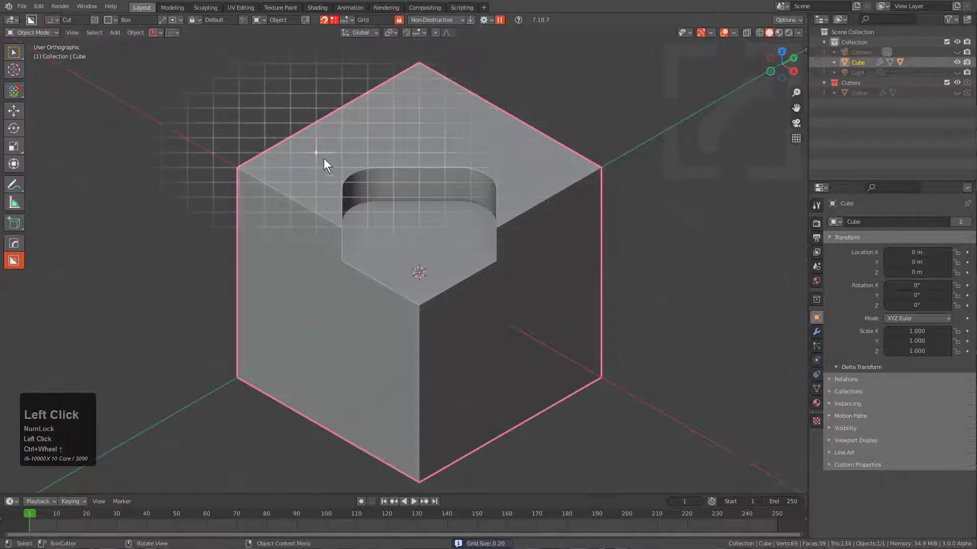
pyautogui.moveTo(324, 158)
pyautogui.mouseDown()
pyautogui.moveTo(532, 345)
pyautogui.moveTo(530, 411)
pyautogui.moveTo(538, 414)
pyautogui.moveTo(502, 403)
pyautogui.mouseUp()
pyautogui.press('b')
pyautogui.press('t')
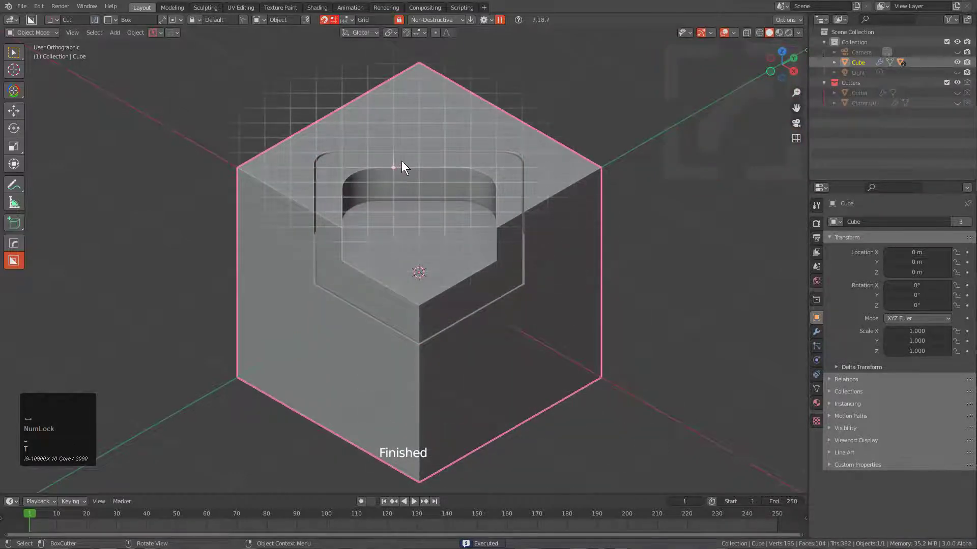
# Reduce the grid size and cut a small box notch into the middle of the pocket's back edge, moving it slightly sideways
pyautogui.keyDown('ctrl'); pyautogui.scroll(-2, 411, 156); pyautogui.keyUp('ctrl')
pyautogui.scroll(-1, 412, 156)
pyautogui.moveTo(383, 160); pyautogui.dragTo(462, 176)
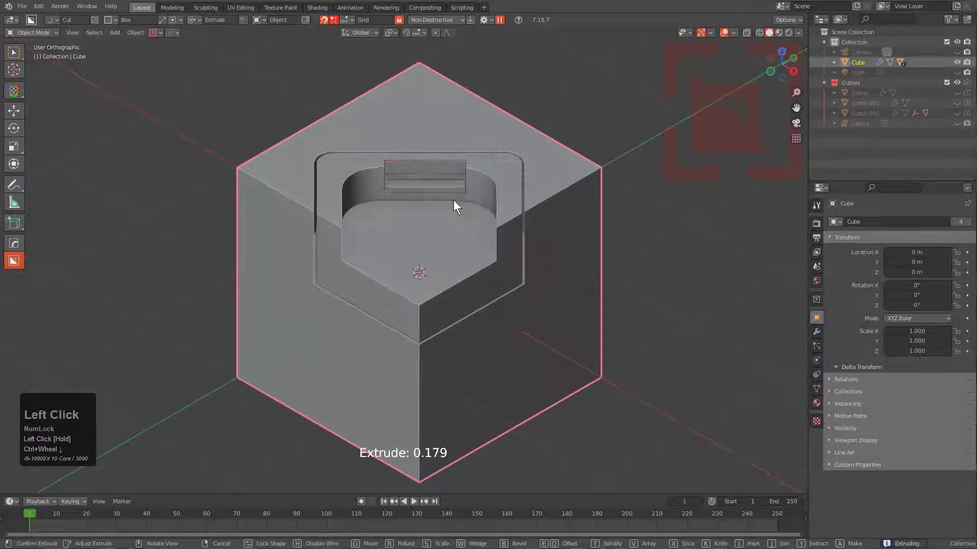
pyautogui.press('g')
pyautogui.click(442, 243)
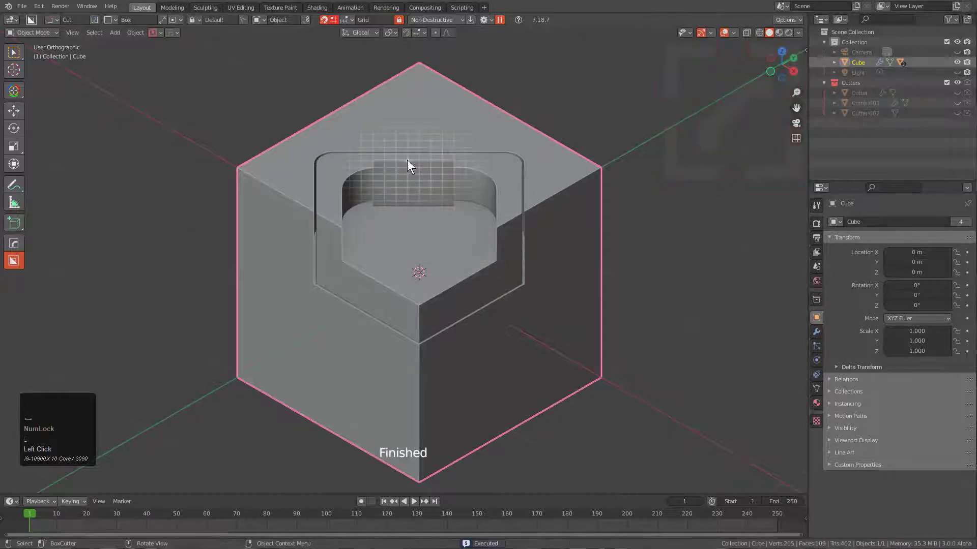
# Try several grid sizes around the notch and settle on 0.08
pyautogui.press('ctrl')
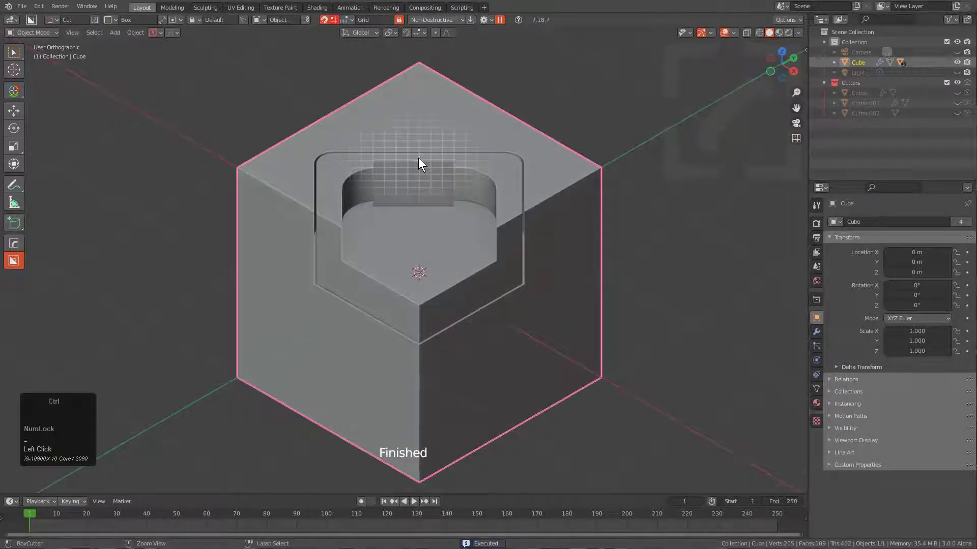
pyautogui.keyDown('ctrl'); pyautogui.scroll(3, 418, 162); pyautogui.keyUp('ctrl')
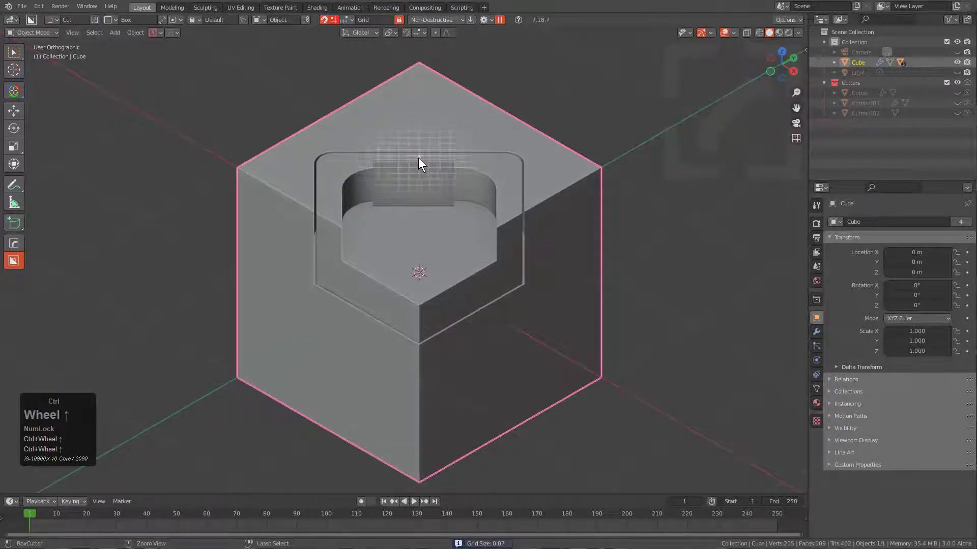
pyautogui.keyDown('ctrl'); pyautogui.scroll(-1, 418, 162); pyautogui.keyUp('ctrl')
pyautogui.keyDown('ctrl'); pyautogui.scroll(1, 413, 168); pyautogui.keyUp('ctrl')
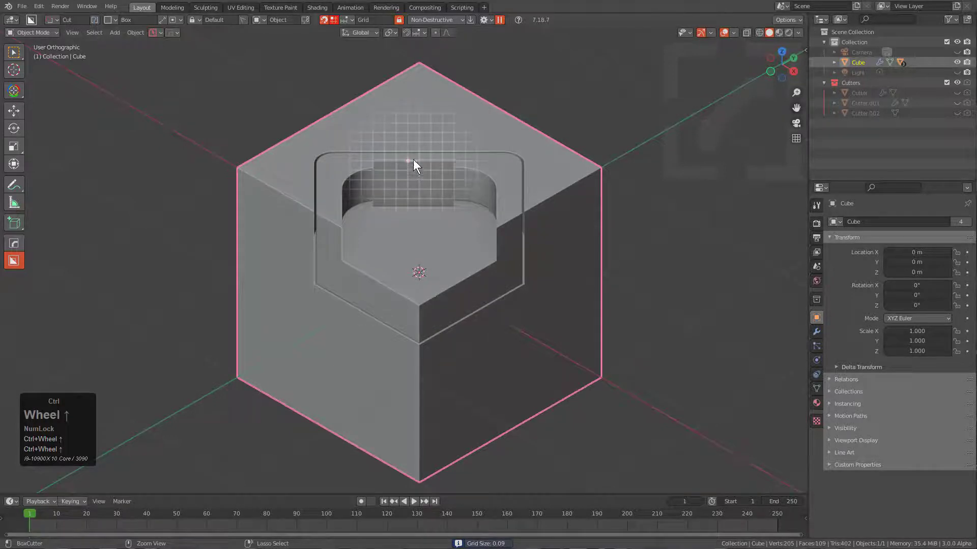
pyautogui.keyDown('ctrl'); pyautogui.scroll(-1, 349, 173); pyautogui.keyUp('ctrl')
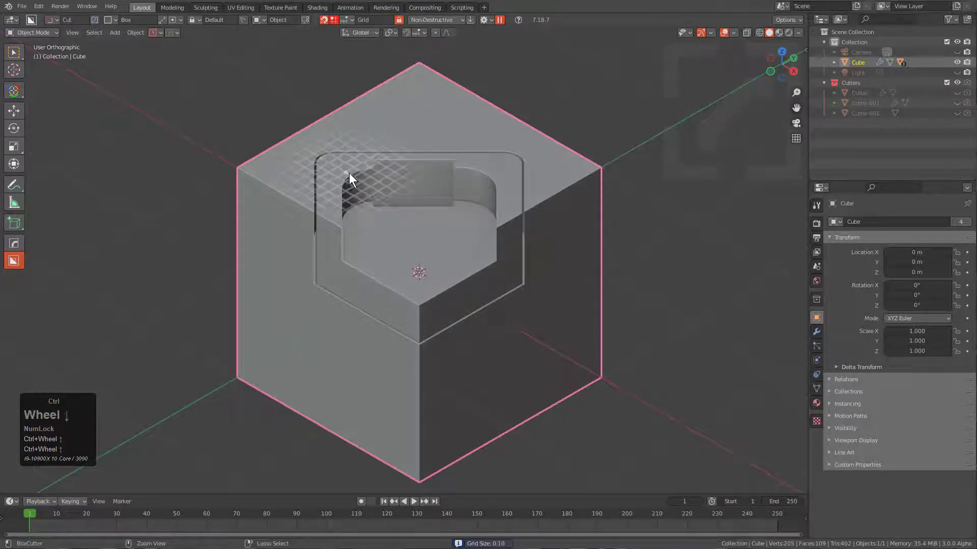
pyautogui.keyDown('ctrl'); pyautogui.scroll(1, 350, 172); pyautogui.keyUp('ctrl')
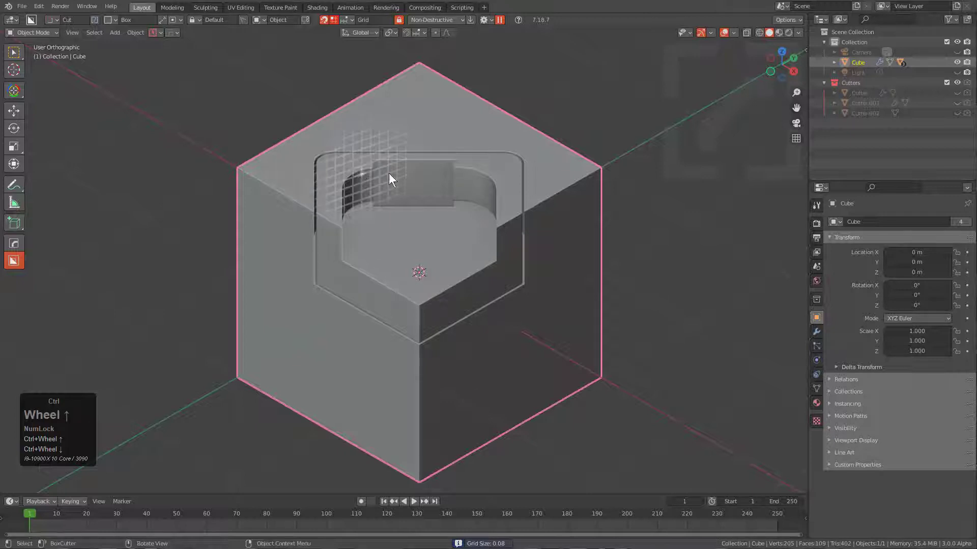
# Mirror the cube's cuts horizontally with the mirror gizmo in View orientation, using a new empty
pyautogui.middleClick(417, 157)
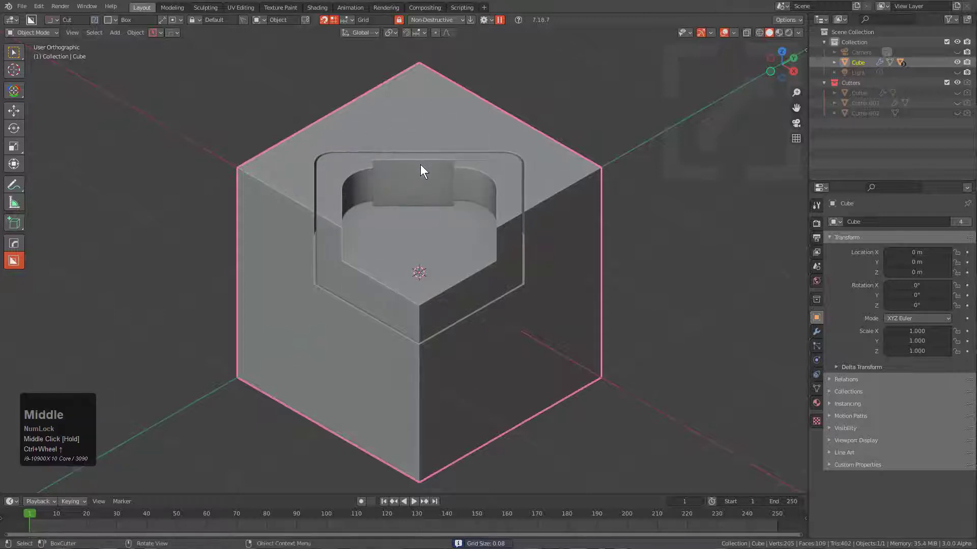
pyautogui.hotkey('alt', 'x')
pyautogui.press('v')
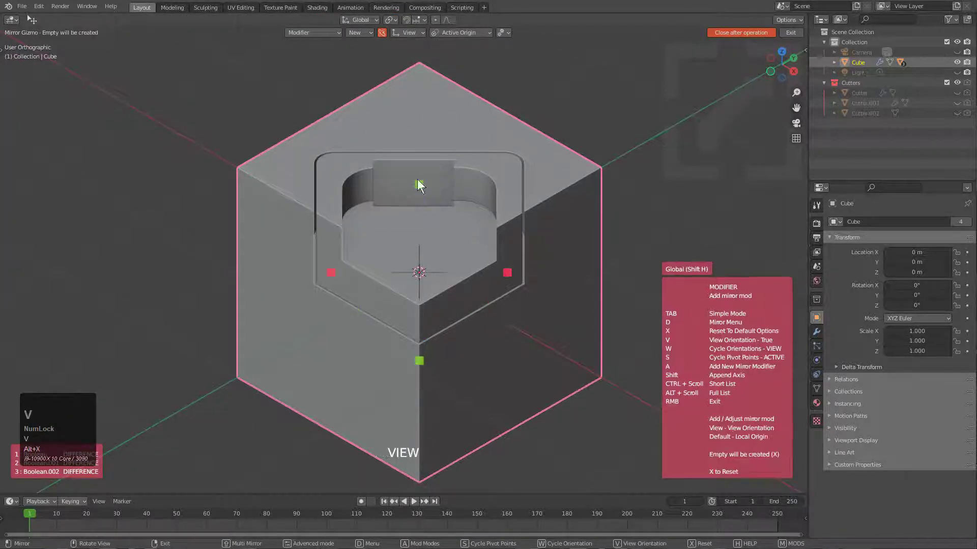
pyautogui.click(332, 274)
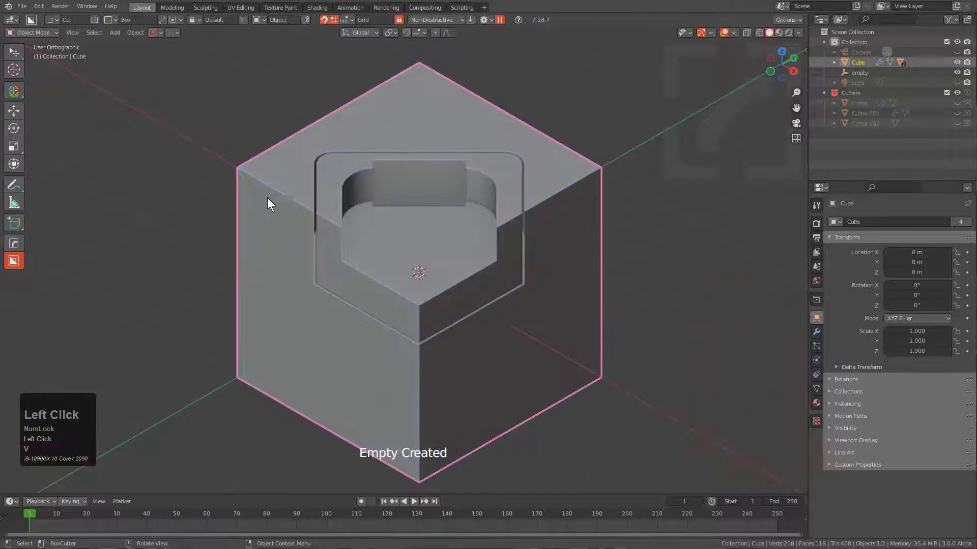
# Cut a tall, narrow box about 0.217 deep across the cube's upper edge beside the groove, bevelled with fewer segments
pyautogui.press('ctrl')
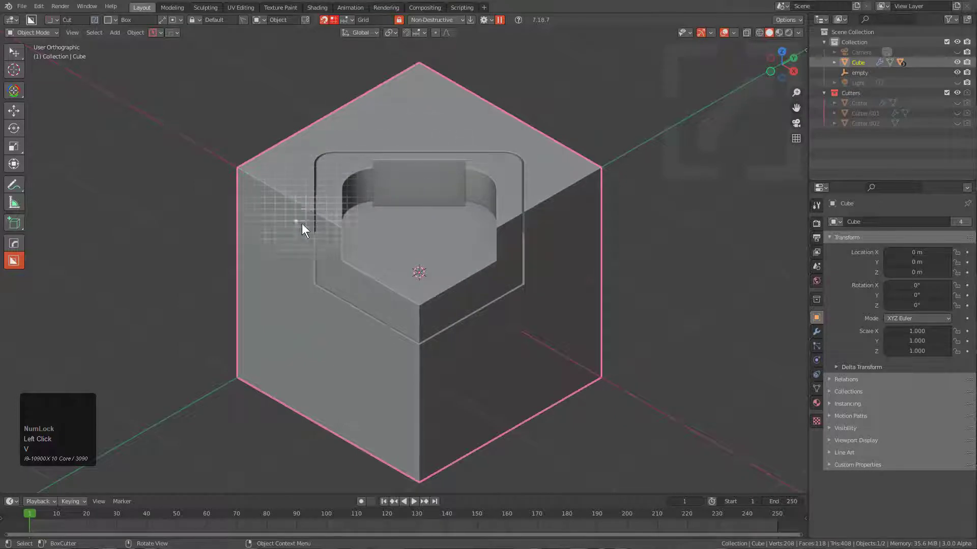
pyautogui.click(285, 349)
pyautogui.click(330, 178)
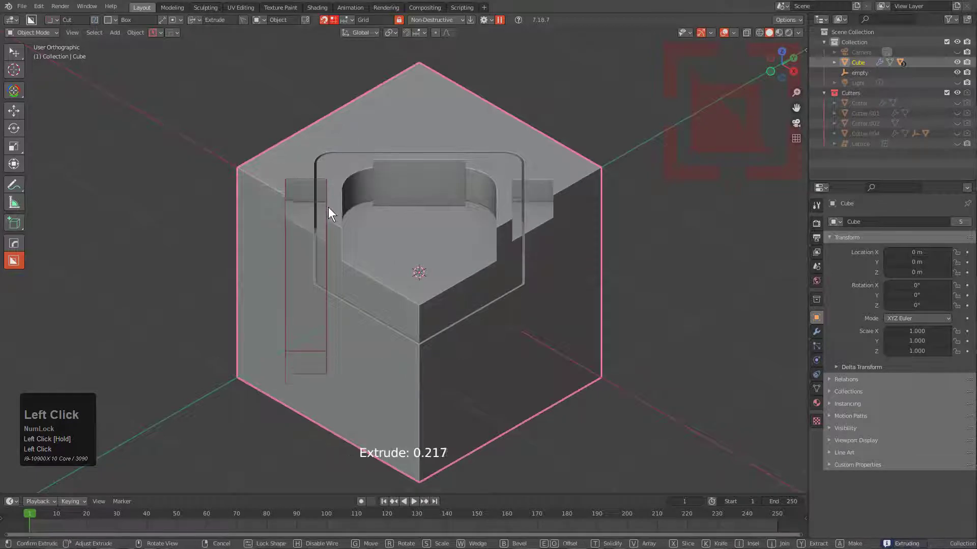
pyautogui.press('b')
pyautogui.scroll(-8, 337, 211)
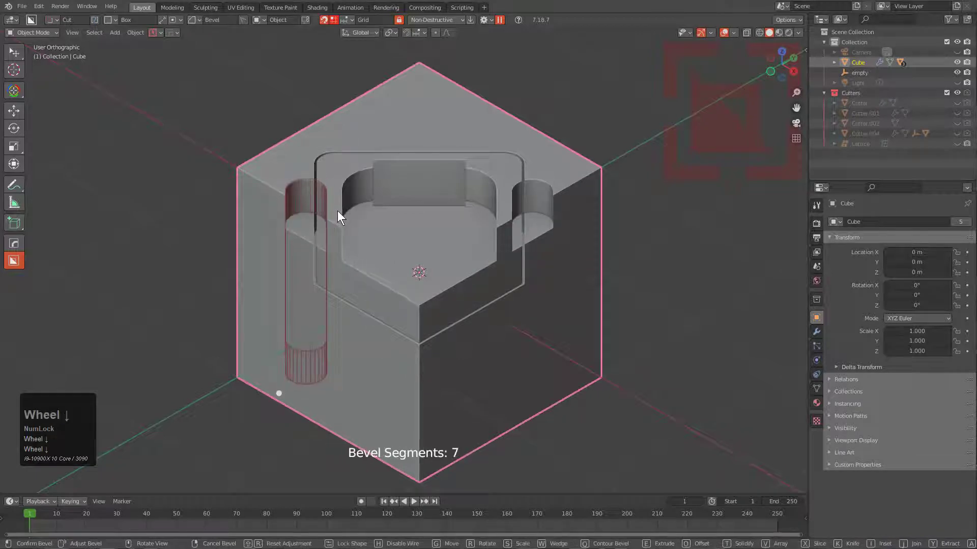
pyautogui.press('Tab')
pyautogui.click(299, 206)
# Cut a wider, shallower bevelled box around the new side notch
pyautogui.moveTo(276, 170); pyautogui.dragTo(340, 291)
pyautogui.press('b')
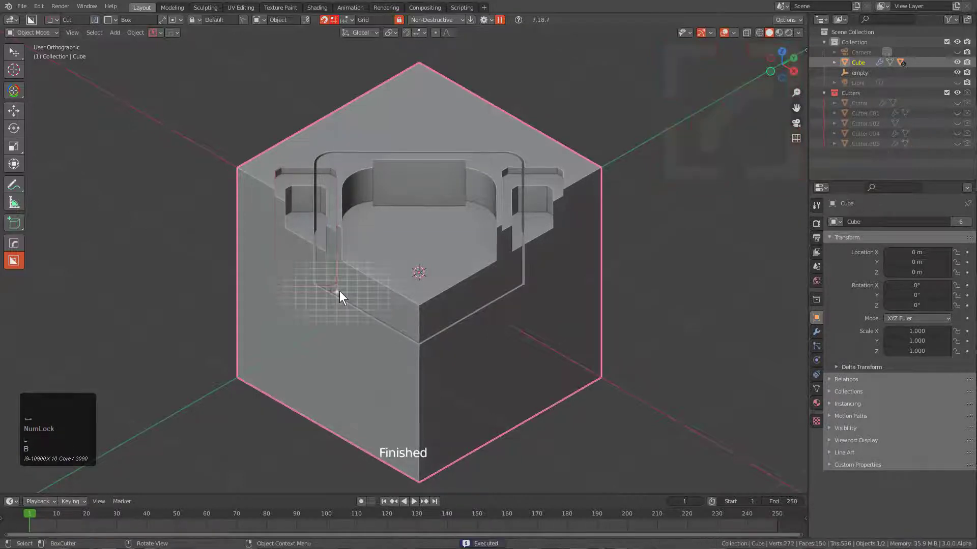
pyautogui.press('ctrl')
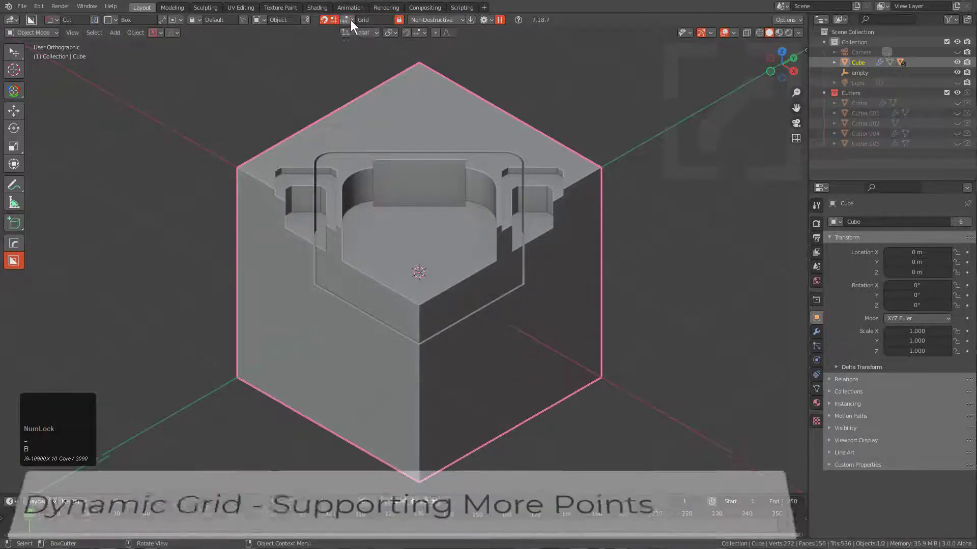
# Raise the dynamic grid's unit count to 100 and preview the larger grid on the cube
pyautogui.click(351, 20)
pyautogui.click(379, 41)
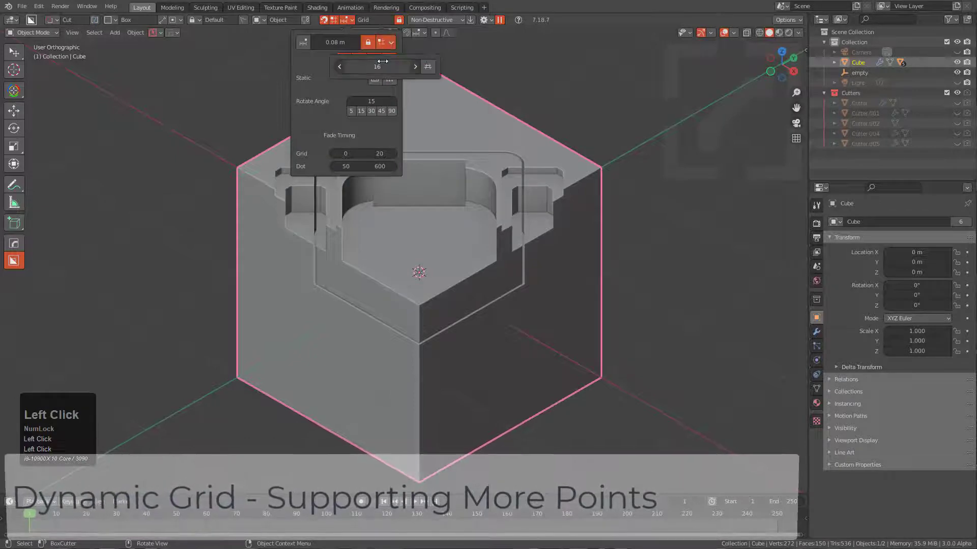
pyautogui.write('10')
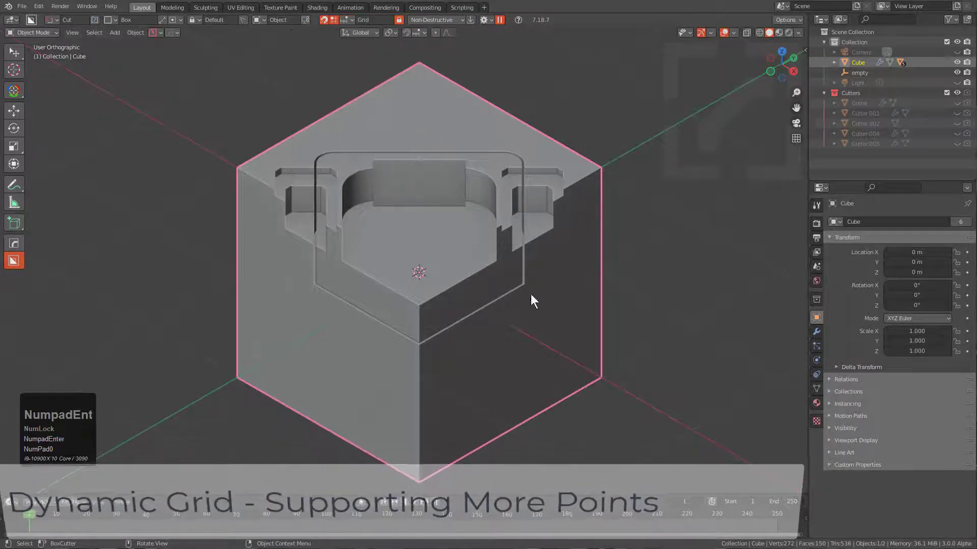
pyautogui.press('ctrl')
pyautogui.press('ctrl')
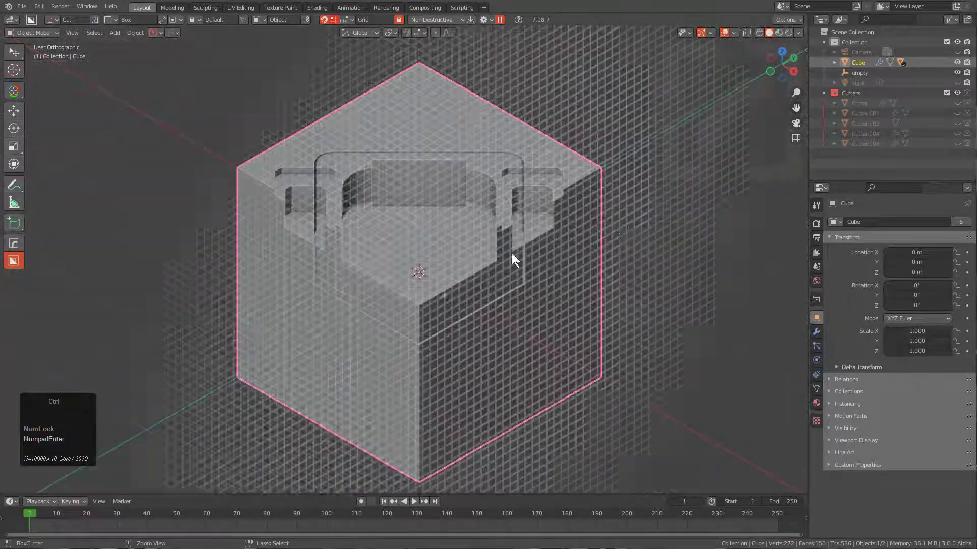
# Set the dynamic grid's unit count to 1000
pyautogui.click(347, 21)
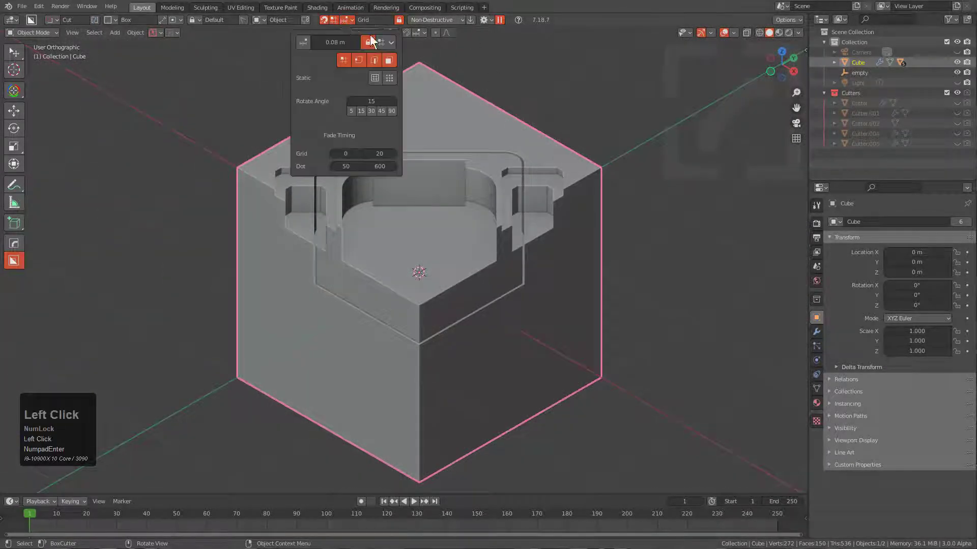
pyautogui.click(394, 44)
pyautogui.click(389, 61)
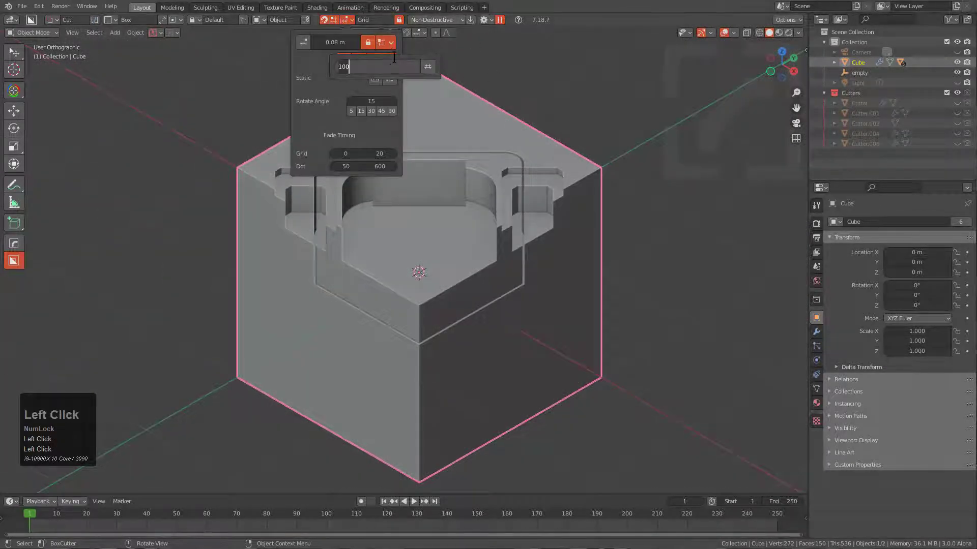
pyautogui.write('0')
pyautogui.press('KP_Enter')
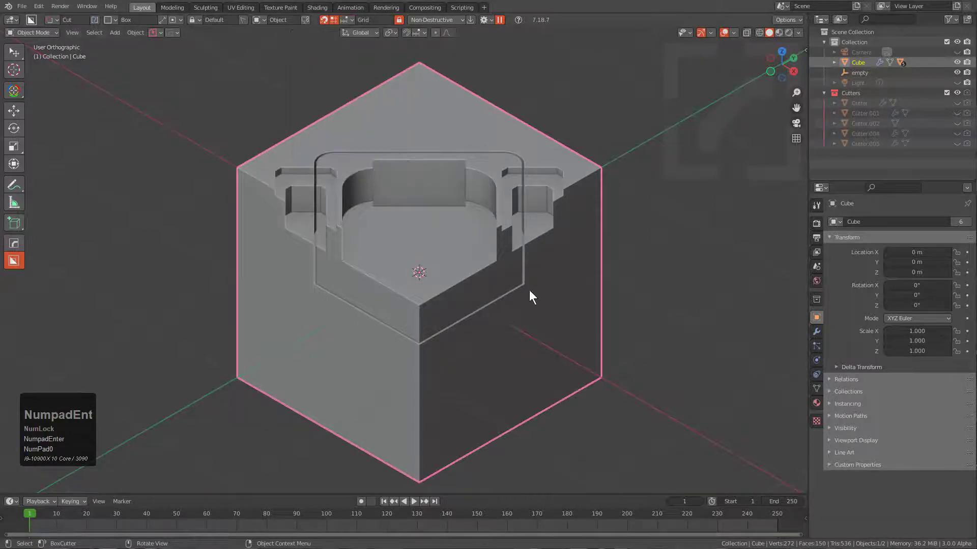
# Examine the extended grid's coverage around the cube at different zoom levels and from another view angle
pyautogui.press('ctrl')
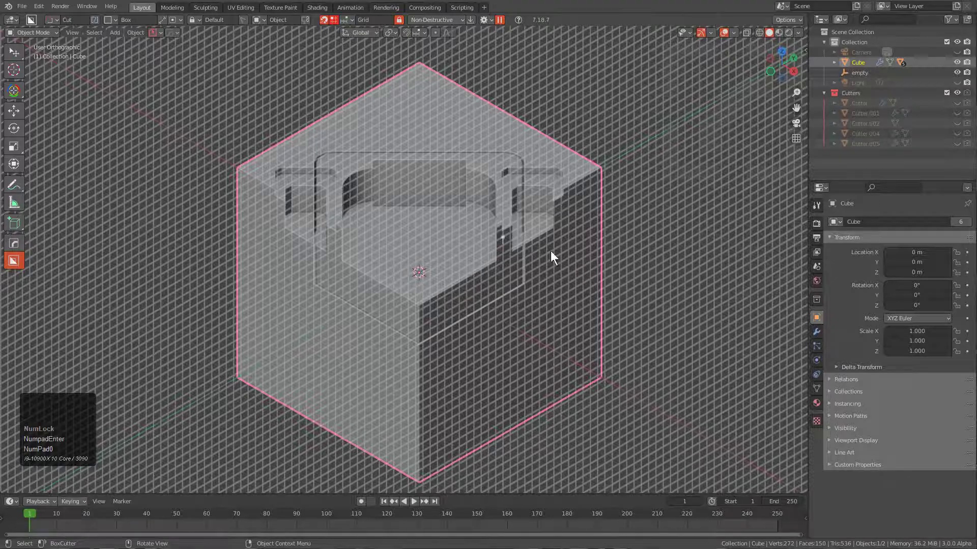
pyautogui.scroll(-2, 565, 319)
pyautogui.moveTo(572, 316); pyautogui.dragTo(521, 310, button='middle')
pyautogui.scroll(-4, 493, 290)
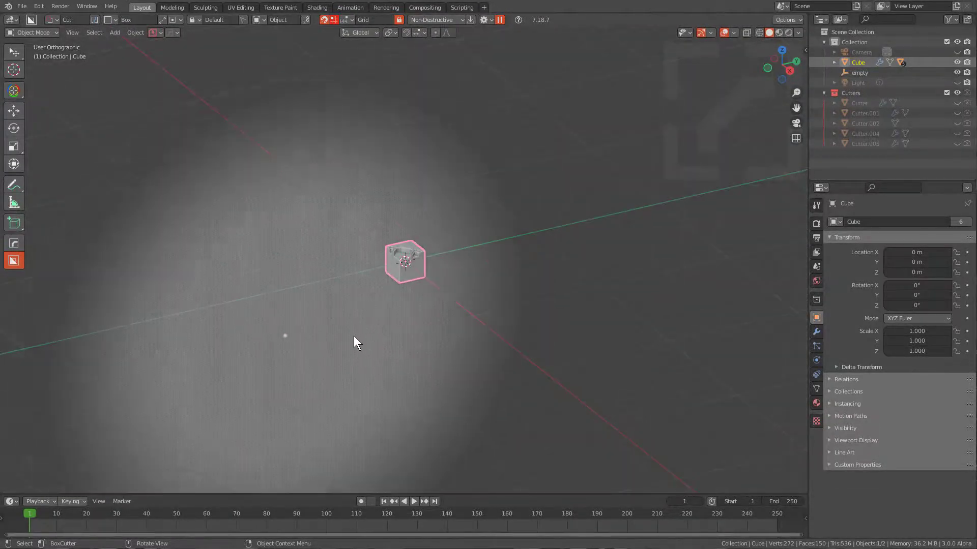
pyautogui.scroll(5, 430, 295)
pyautogui.scroll(-3, 430, 295)
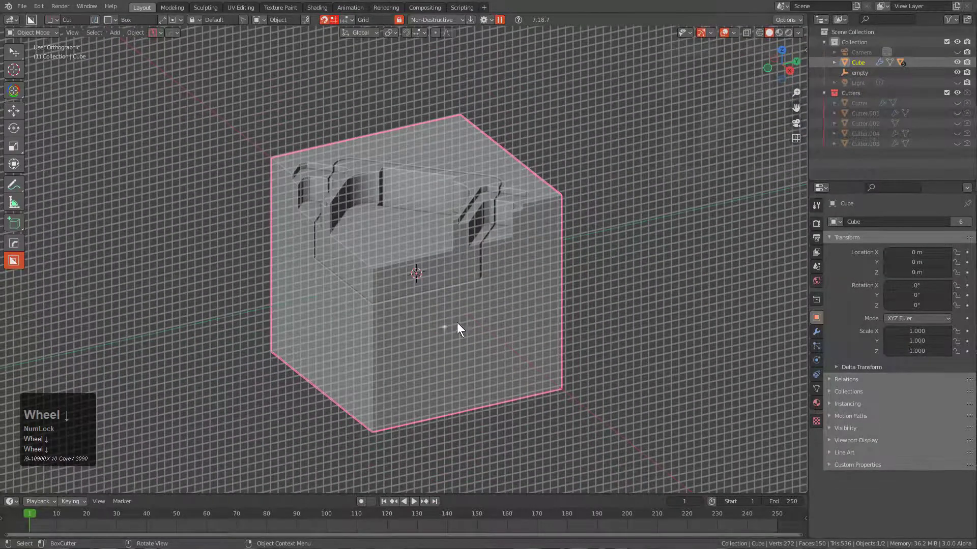
pyautogui.scroll(3, 451, 326)
pyautogui.scroll(-3, 467, 334)
pyautogui.scroll(4, 448, 351)
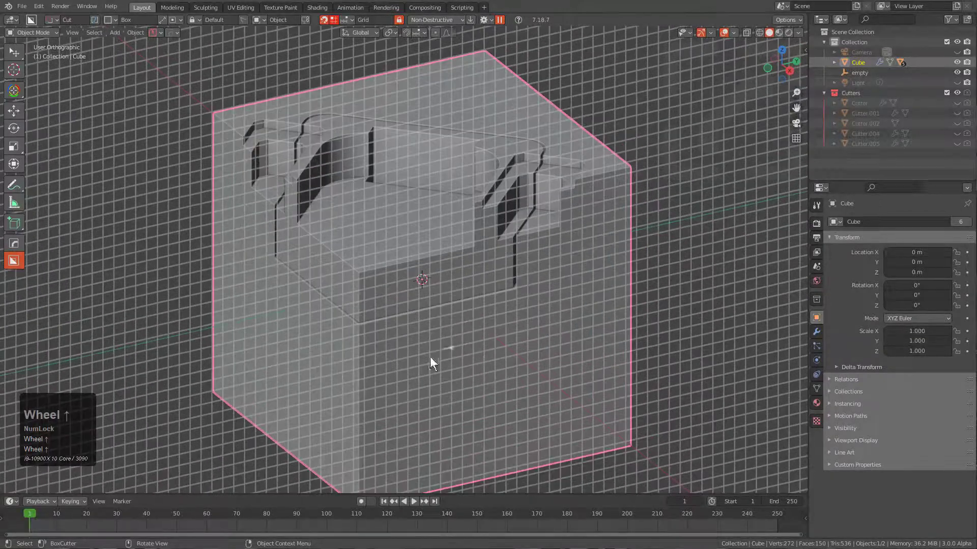
# Switch to the Ngon shape and cut a stepped profile, about 1.36 by 0.96, about 2.015 deep through the cube's lower half
pyautogui.keyDown('shift'); pyautogui.moveTo(421, 348); pyautogui.dragTo(493, 262, button='middle'); pyautogui.keyUp('shift')
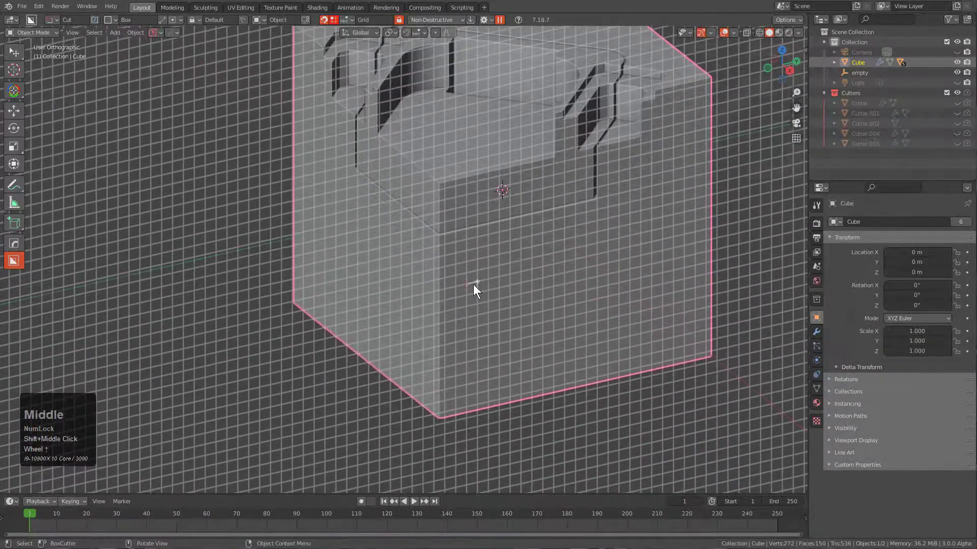
pyautogui.press('d')
pyautogui.click(465, 344)
pyautogui.click(468, 242)
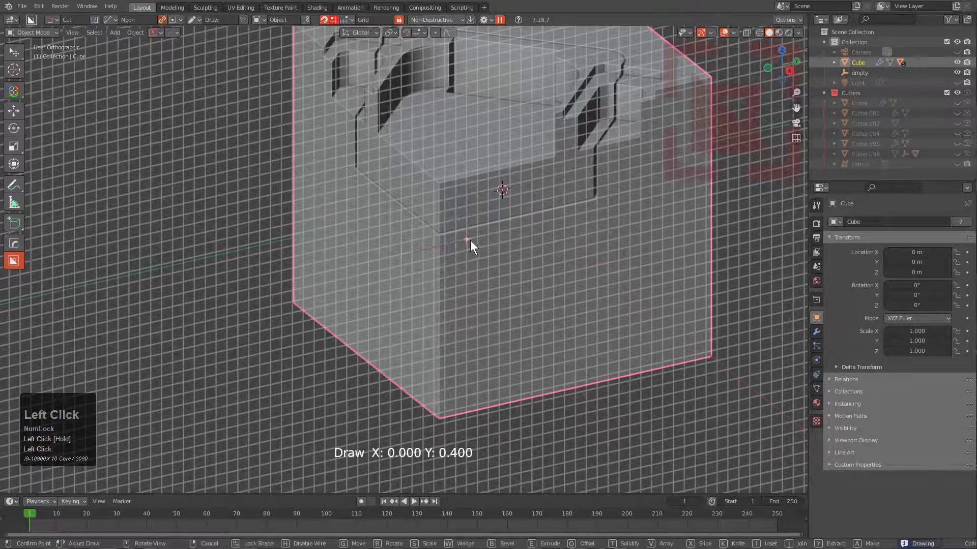
pyautogui.click(468, 276)
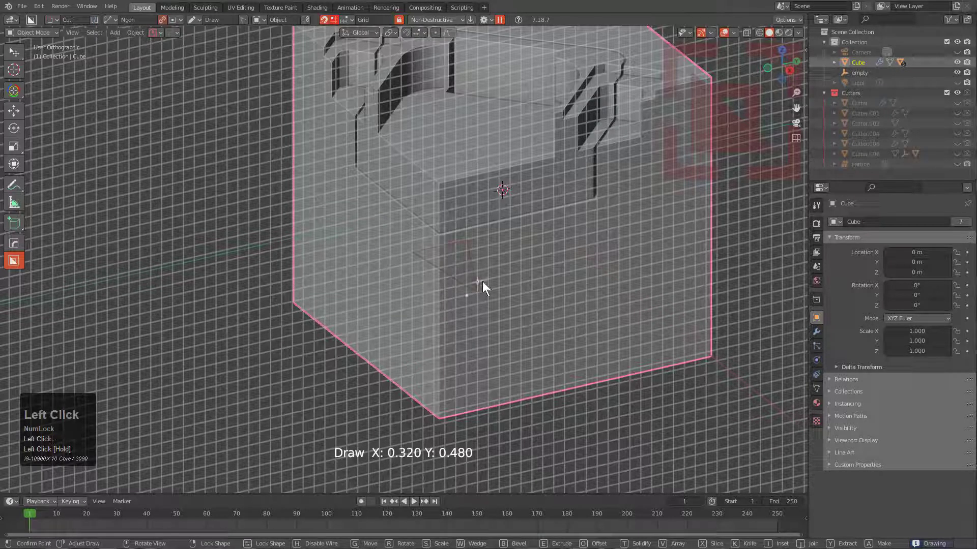
pyautogui.click(482, 282)
pyautogui.click(478, 392)
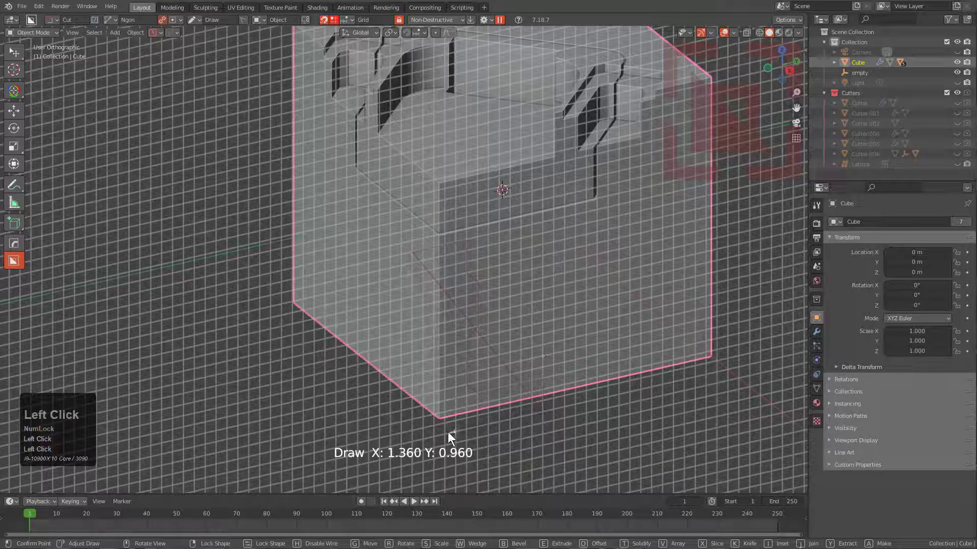
pyautogui.doubleClick(413, 438)
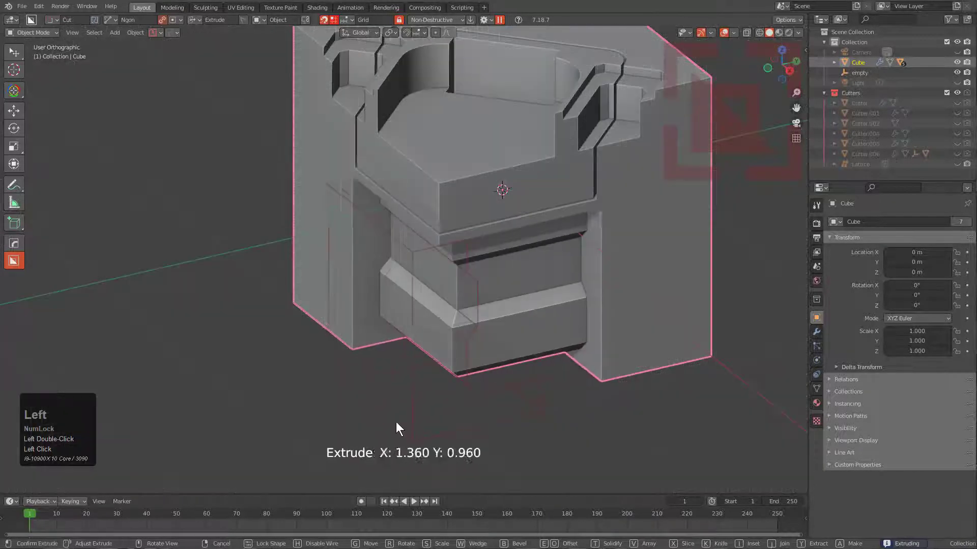
pyautogui.click(338, 356)
# Draw an angular Ngon outline on the wall in front of the pocket and cut it about 0.11 deep
pyautogui.moveTo(338, 356); pyautogui.dragTo(411, 267, button='middle')
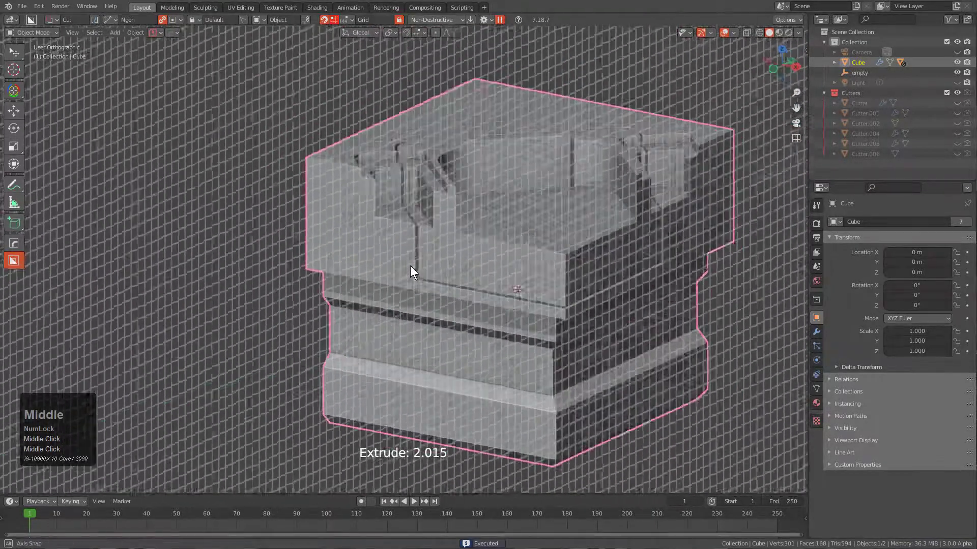
pyautogui.scroll(3, 495, 266)
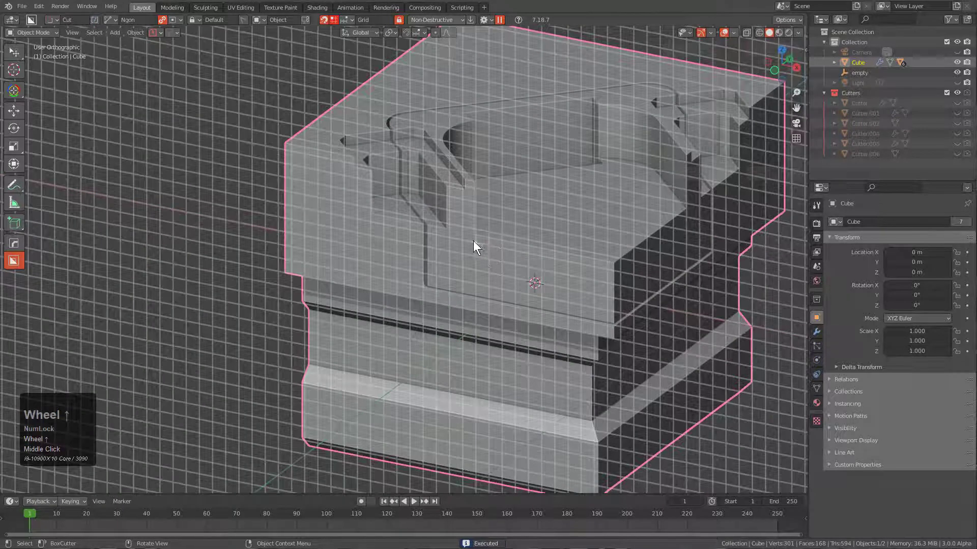
pyautogui.moveTo(473, 242)
pyautogui.mouseDown()
pyautogui.moveTo(530, 247)
pyautogui.moveTo(538, 267)
pyautogui.mouseUp()
pyautogui.click(539, 267)
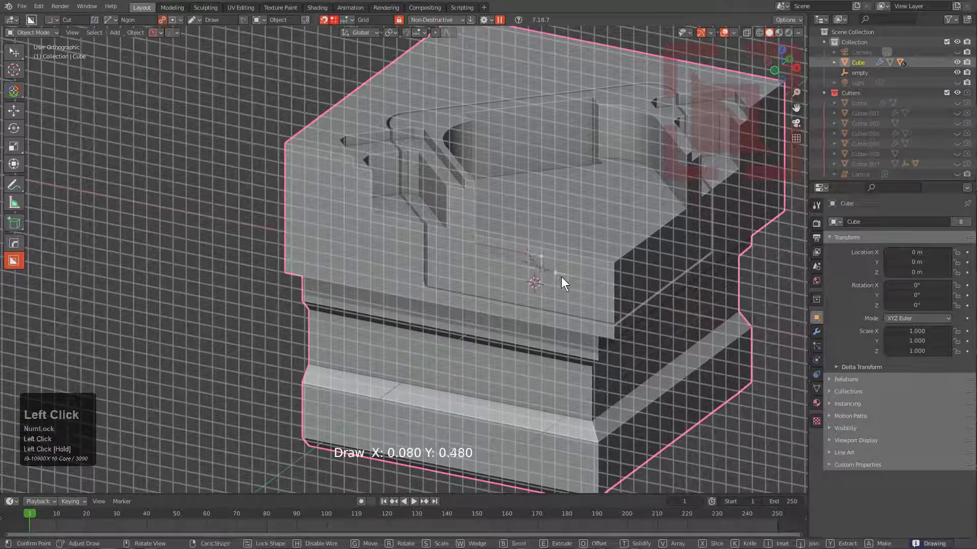
pyautogui.click(629, 275)
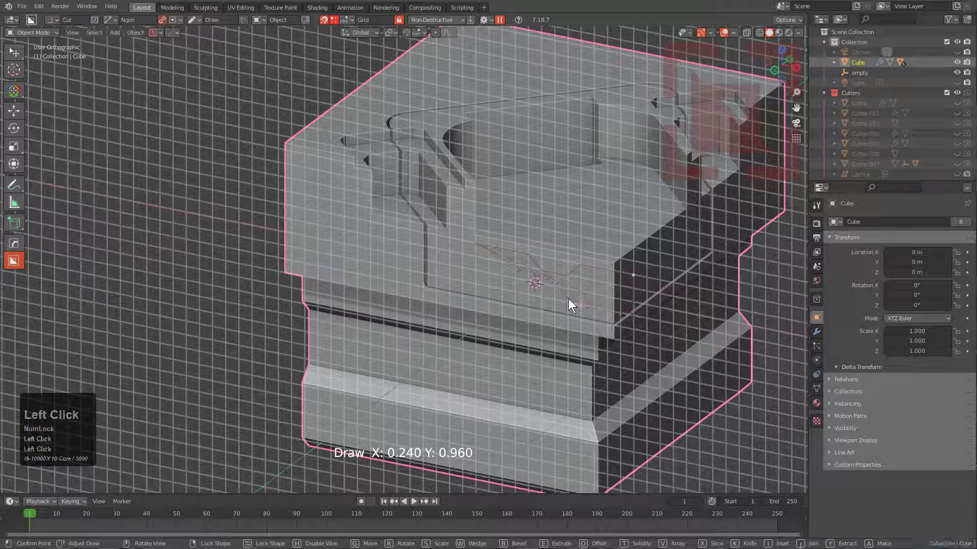
pyautogui.click(531, 283)
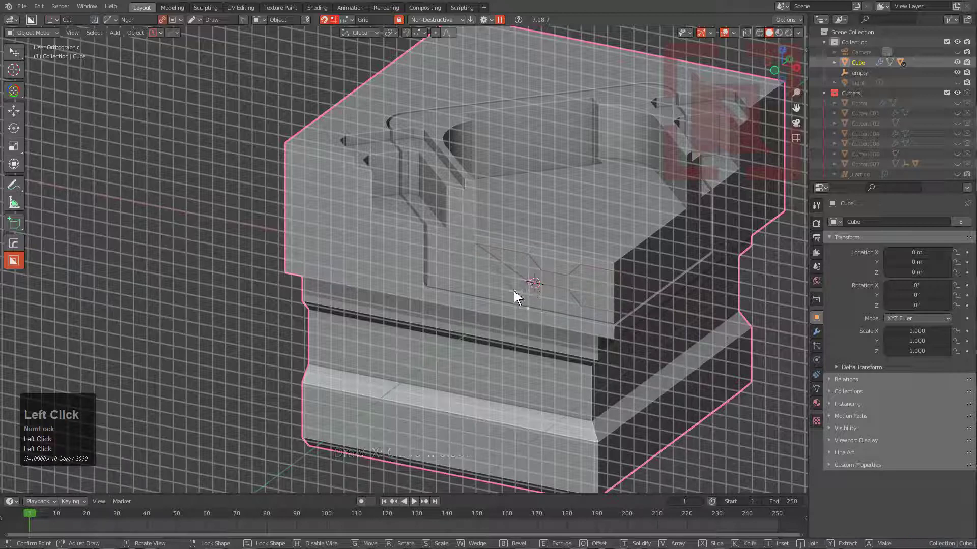
pyautogui.doubleClick(471, 285)
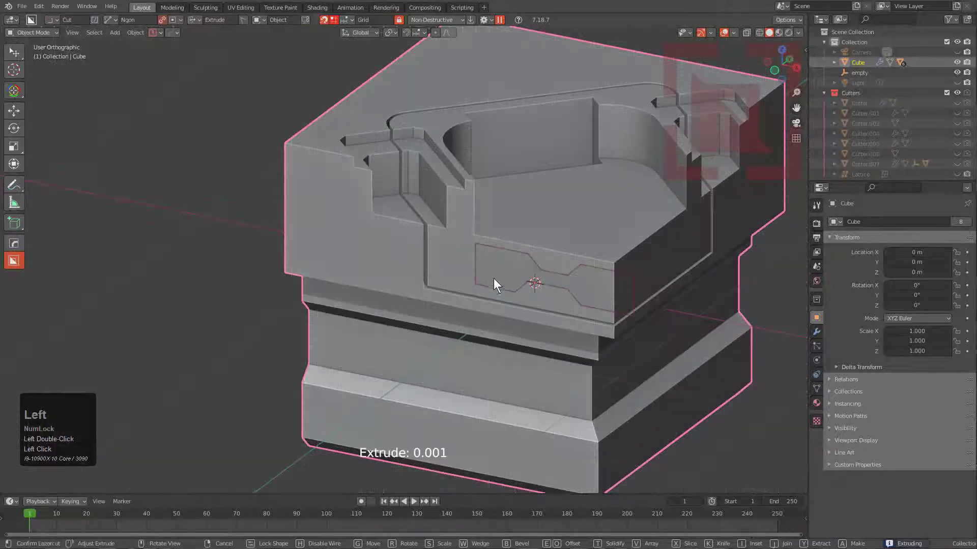
pyautogui.click(530, 277)
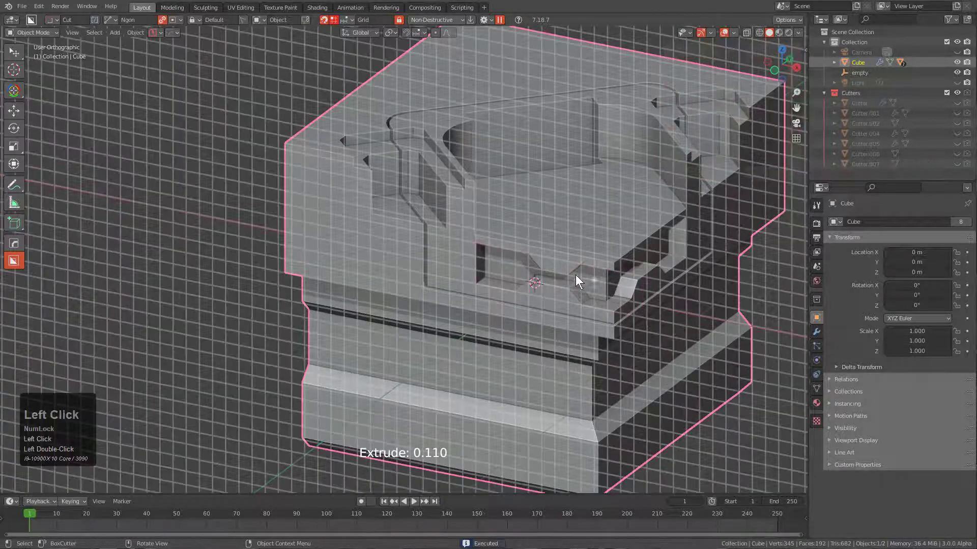
# Unlock the snapping grid and preview the snap dots on the cube's side
pyautogui.scroll(-2, 565, 251)
pyautogui.moveTo(566, 251); pyautogui.dragTo(496, 268, button='middle')
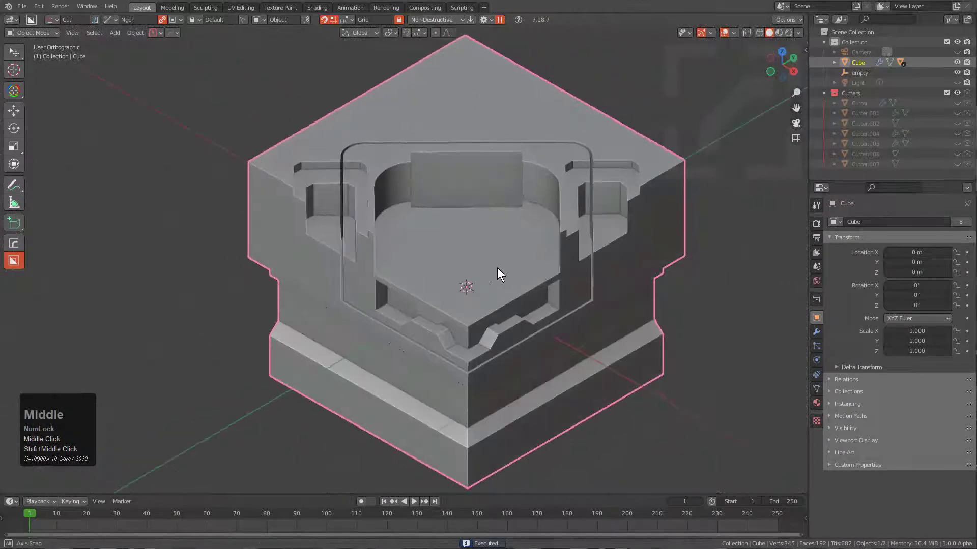
pyautogui.click(346, 20)
pyautogui.click(398, 20)
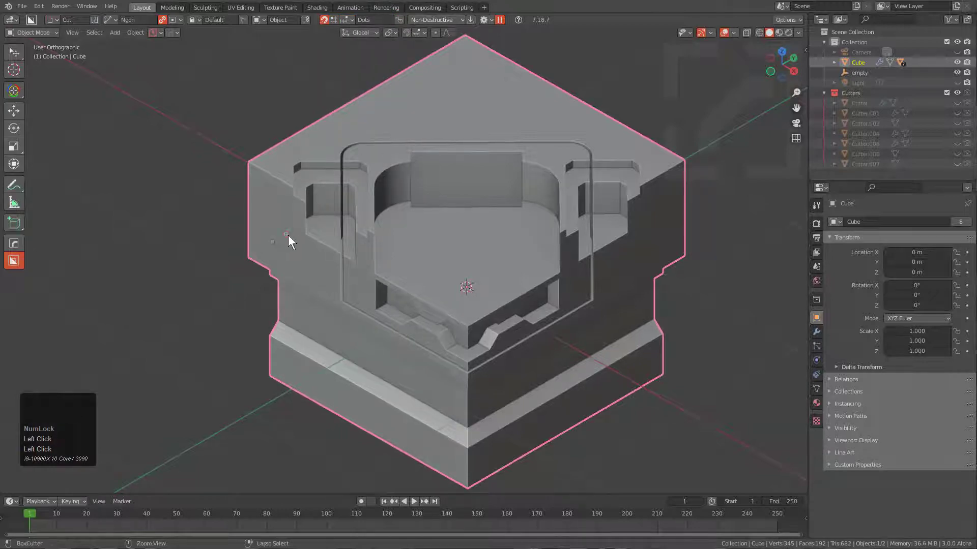
pyautogui.press('ctrl')
# Return snapping to Grid and preview the unlocked grid at several places on the cube
pyautogui.click(333, 19)
pyautogui.press('ctrl')
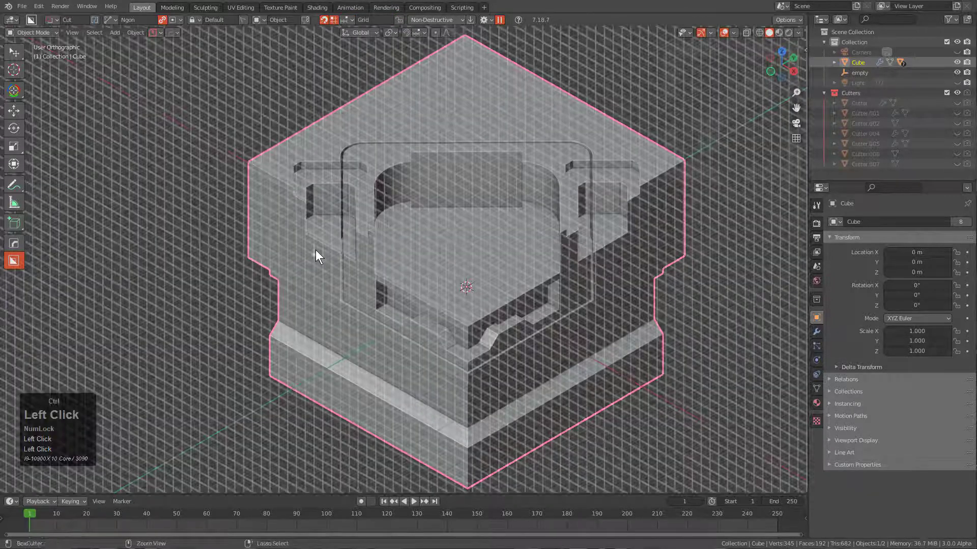
pyautogui.press('ctrl')
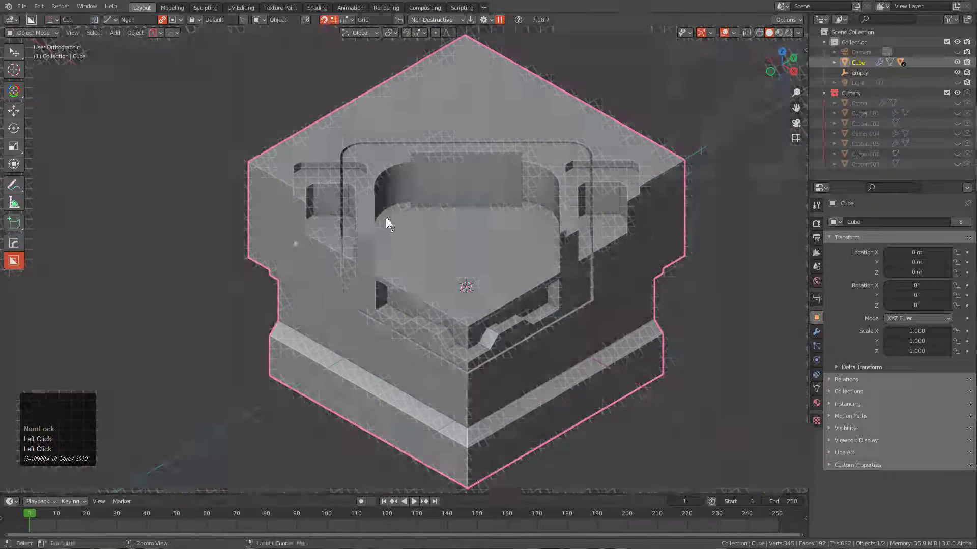
pyautogui.press('ctrl')
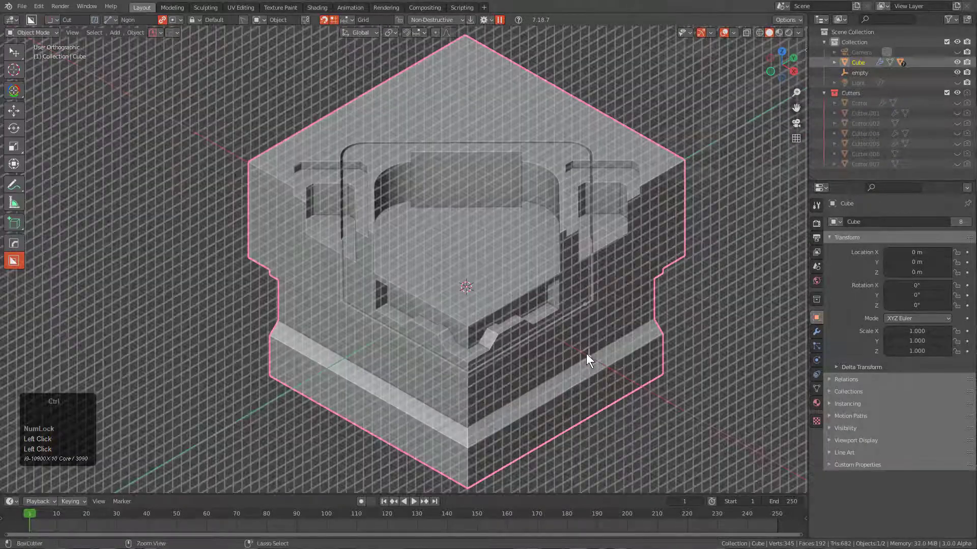
pyautogui.press('ctrl')
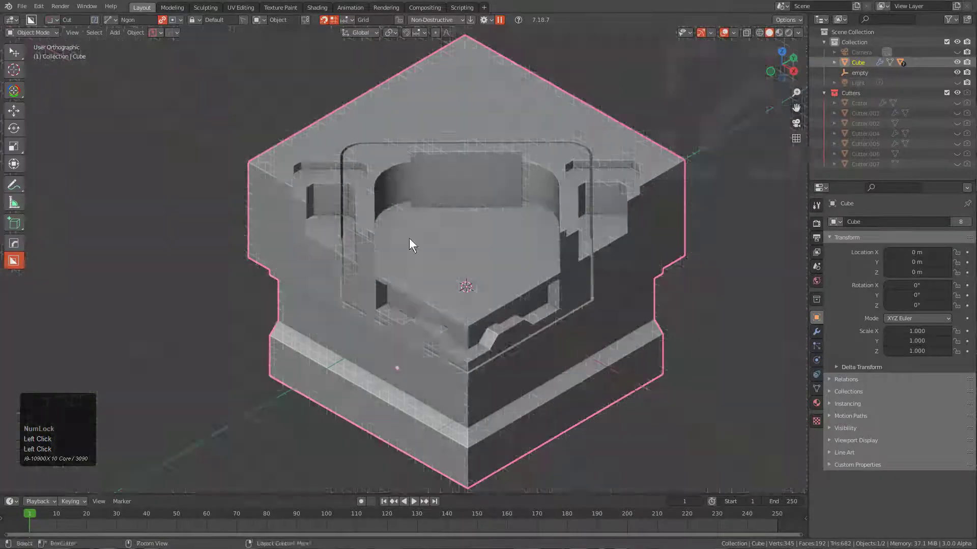
pyautogui.press('ctrl')
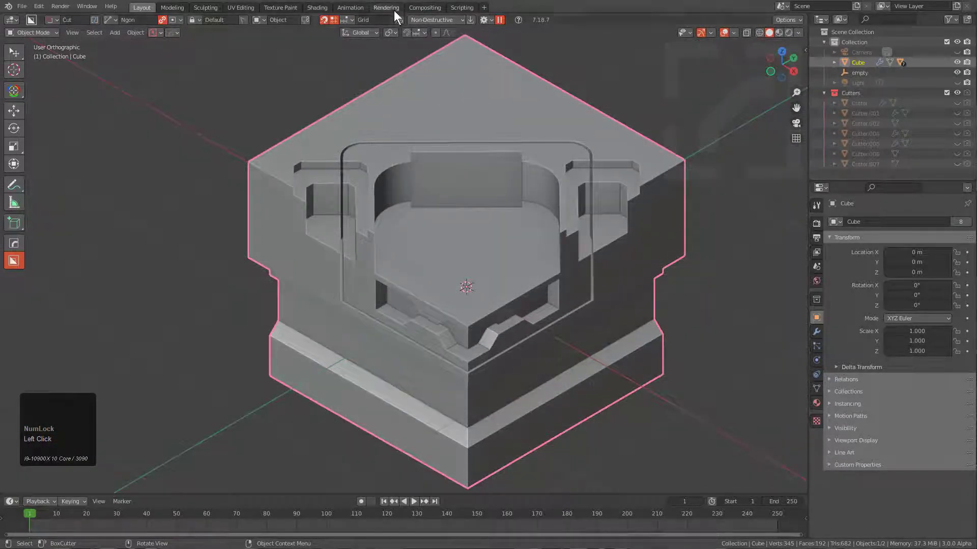
# Set the snapping grid's extent to 10 and preview the grid on the cube's side
pyautogui.click(350, 19)
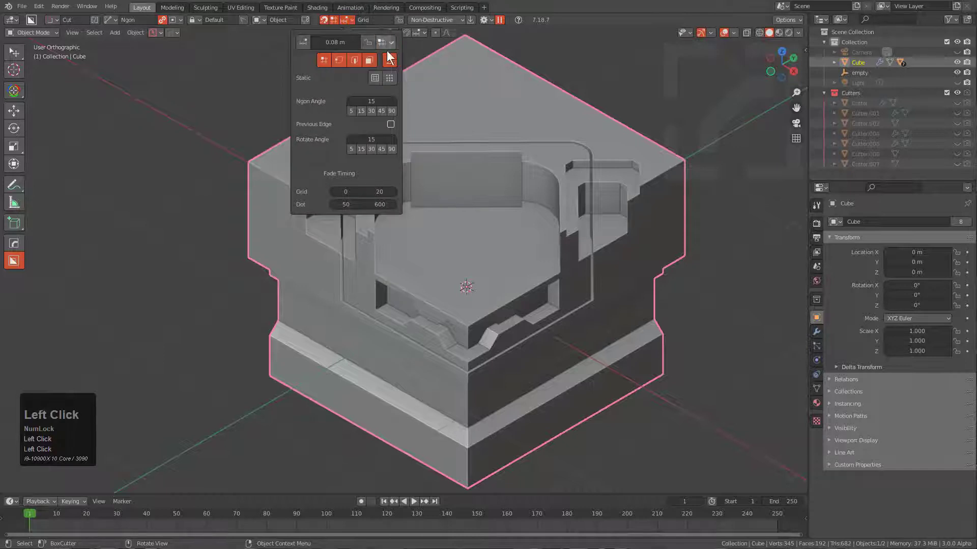
pyautogui.click(381, 42)
pyautogui.press('KP_0')
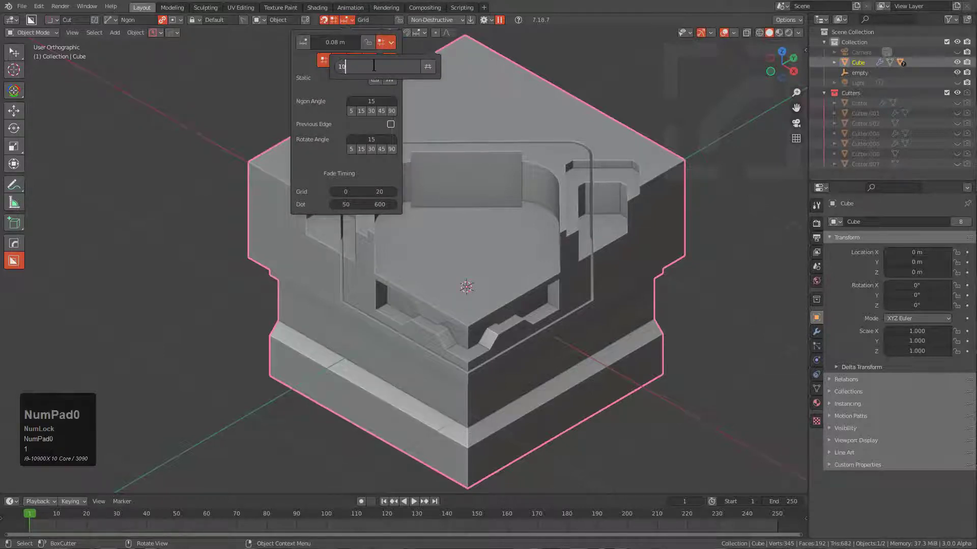
pyautogui.press('KP_Enter')
pyautogui.press('ctrl')
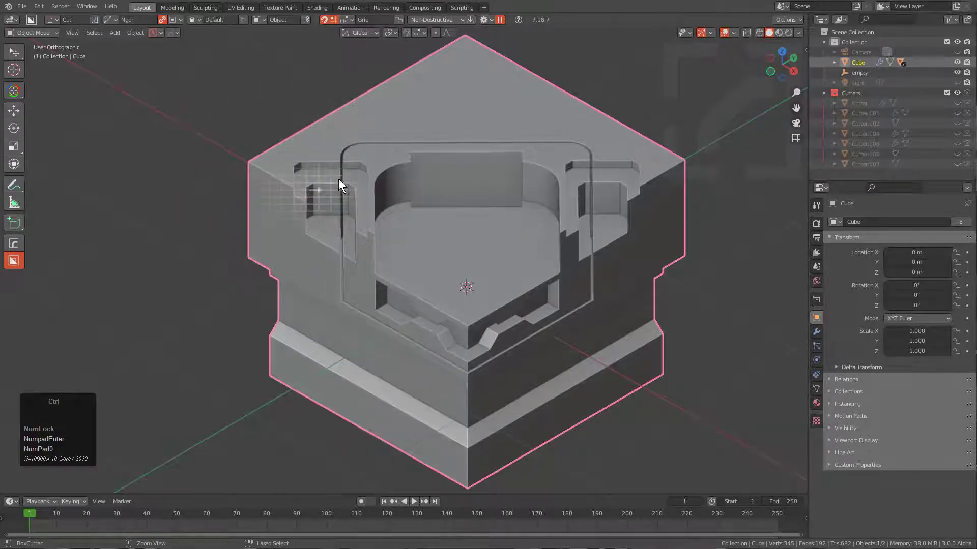
# Set the grid's fade-in time to 150 ms and preview the grid at several places on the cube
pyautogui.click(350, 19)
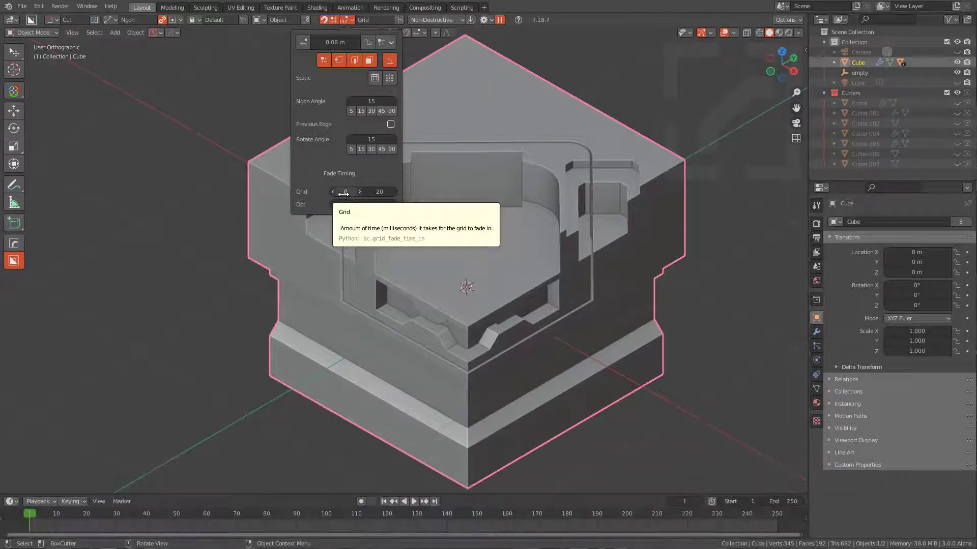
pyautogui.click(468, 101)
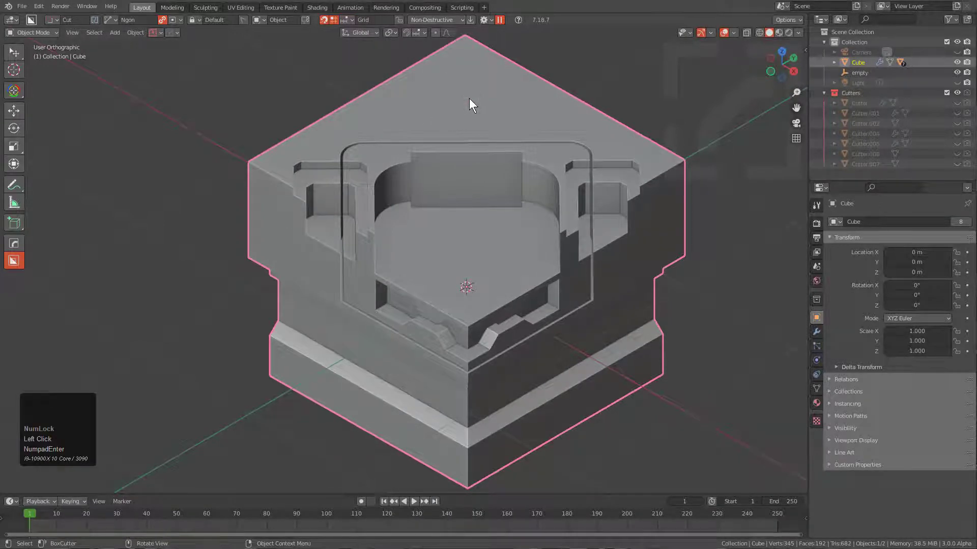
pyautogui.click(346, 19)
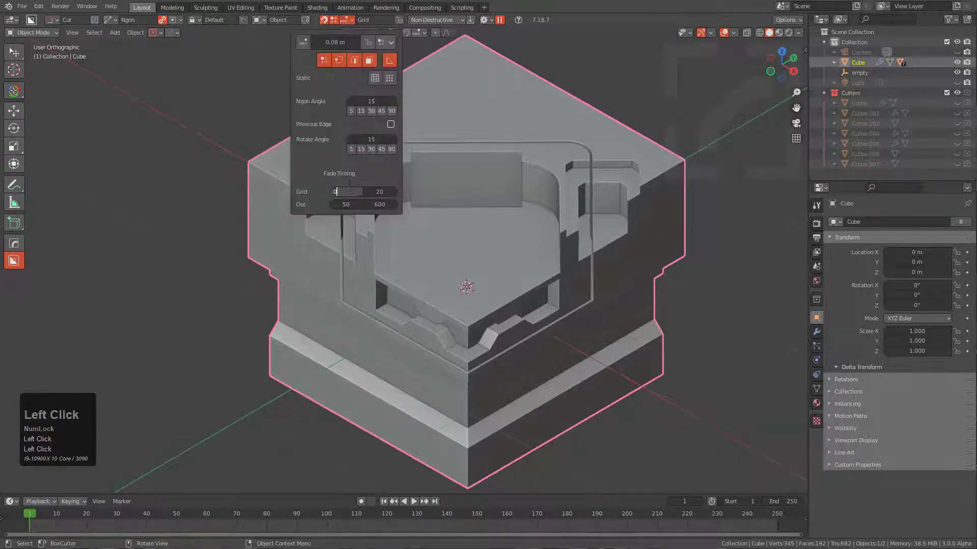
pyautogui.write('150')
pyautogui.press('KP_Enter')
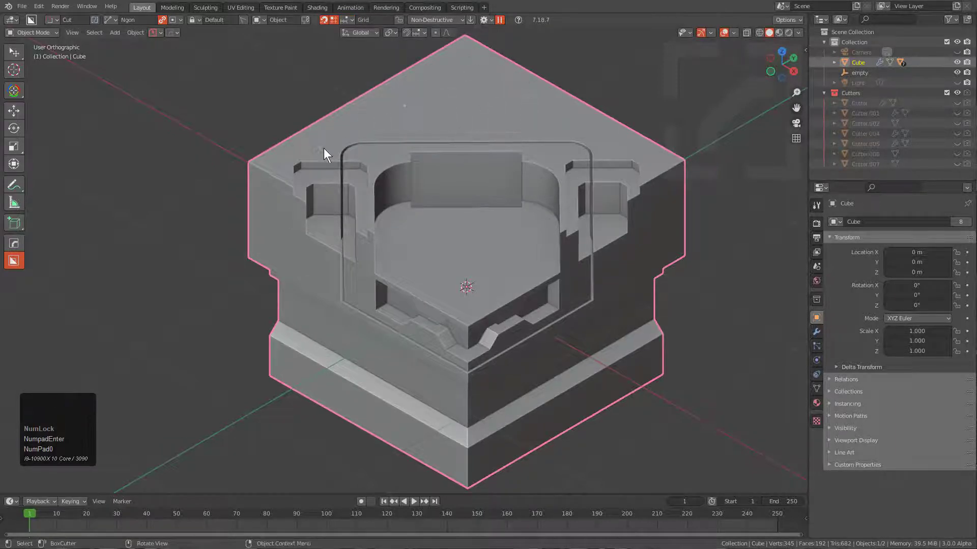
pyautogui.press('ctrl')
pyautogui.press('ctrl')
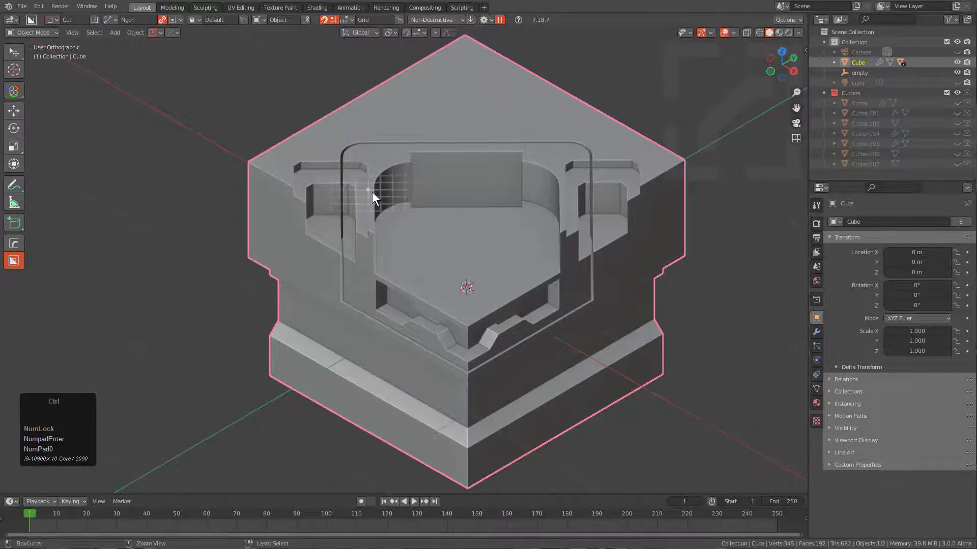
pyautogui.press('ctrl')
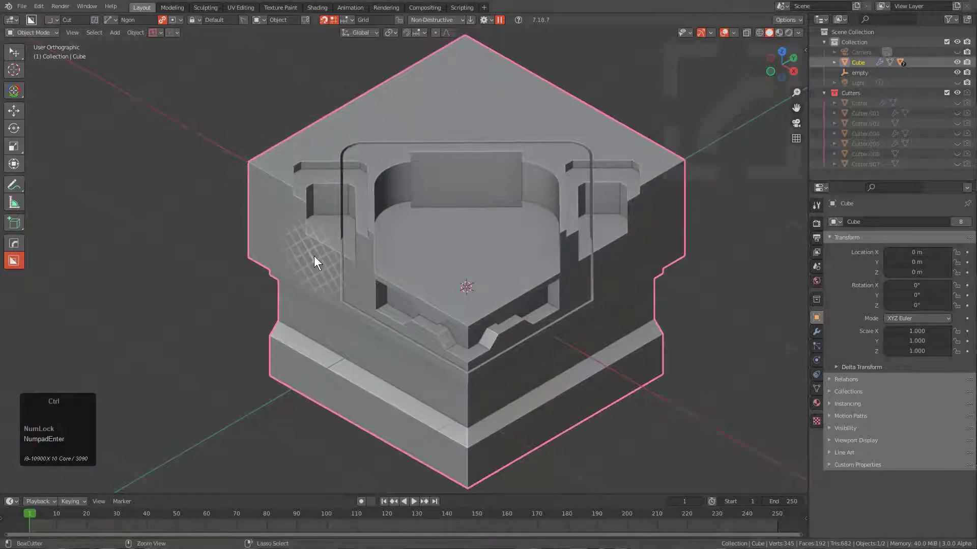
# Set the grid's fade-in time to 300 ms and preview the grid on the cube
pyautogui.click(348, 20)
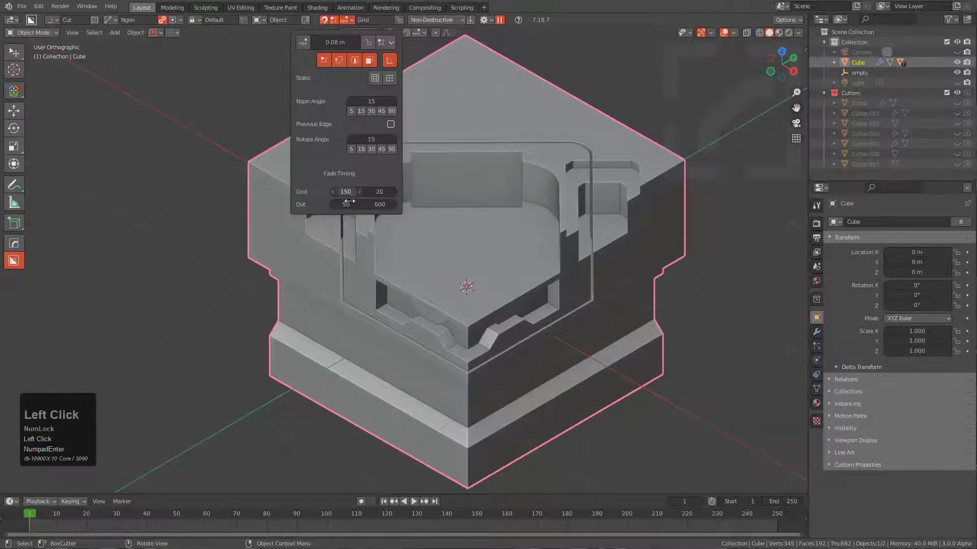
pyautogui.click(345, 191)
pyautogui.write('0')
pyautogui.press('KP_Enter')
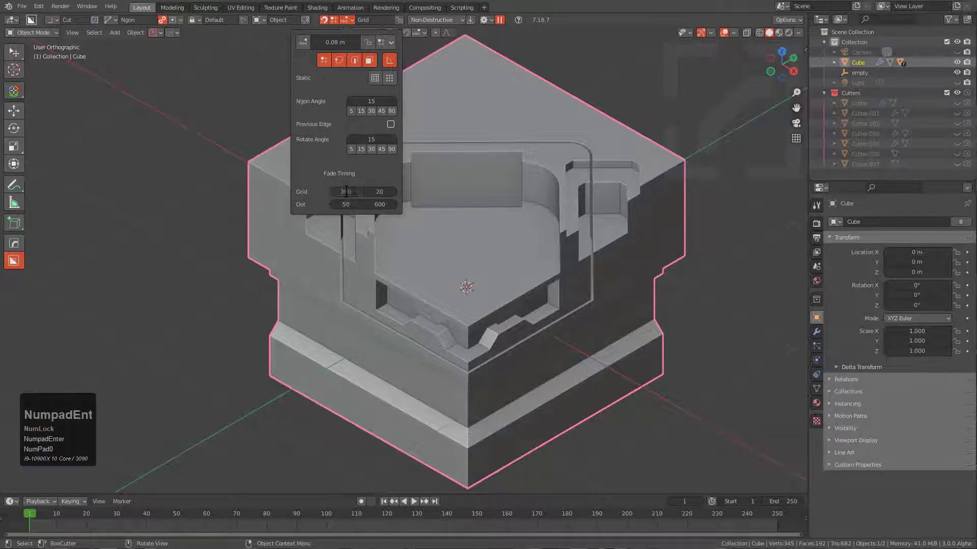
pyautogui.press('ctrl')
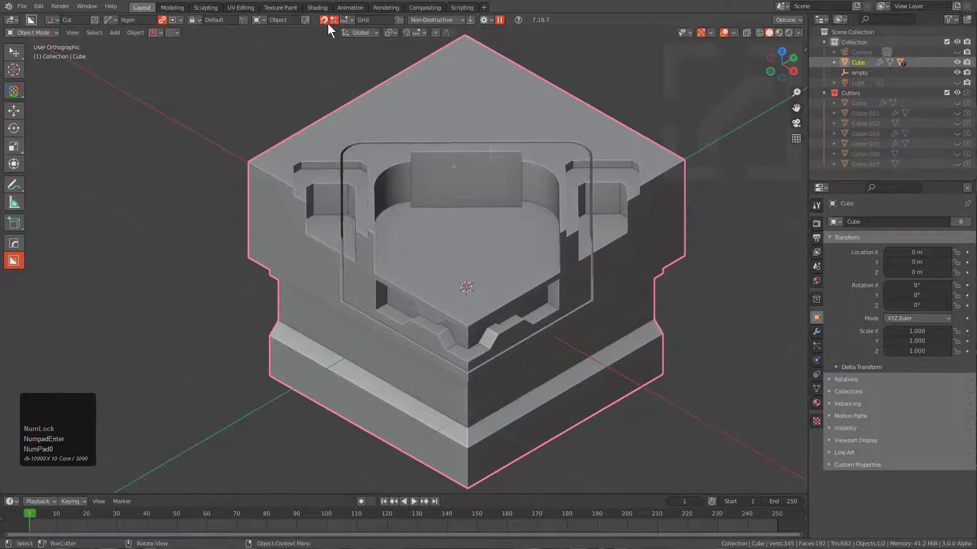
# Set the grid's fade-out time to 3800 ms and preview the grid across the cube's faces
pyautogui.click(352, 20)
pyautogui.click(379, 191)
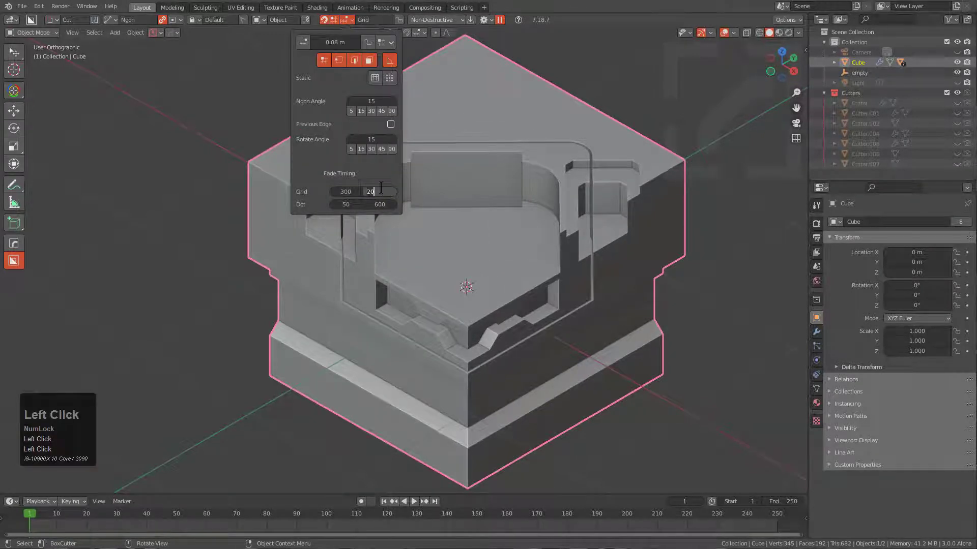
pyautogui.write('2000')
pyautogui.press('Return')
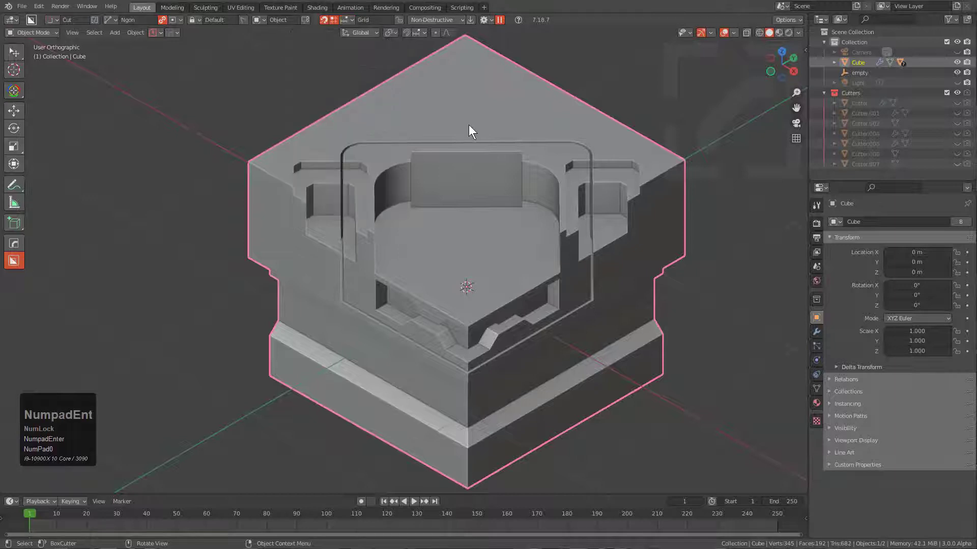
pyautogui.press('ctrl')
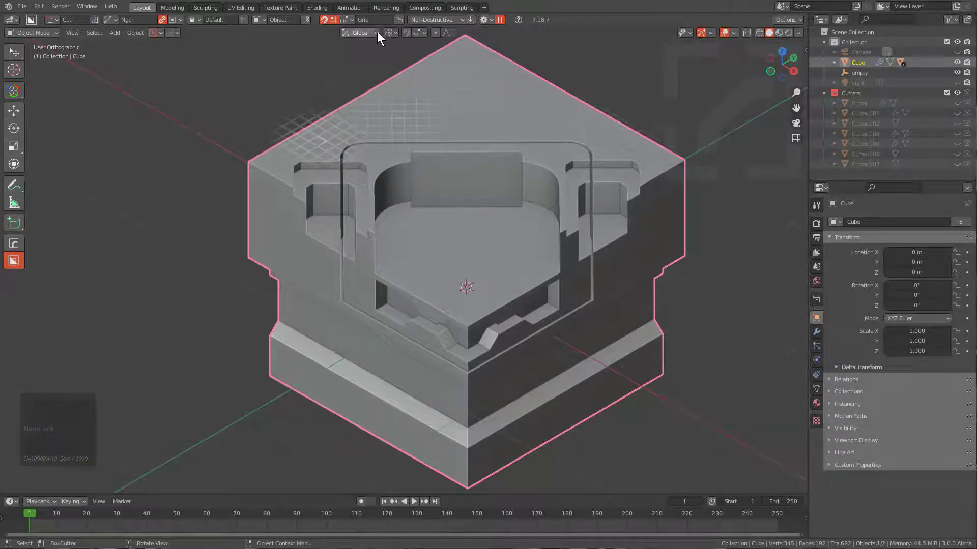
# Set the snap dots' fade-out time to 4800 ms
pyautogui.click(348, 21)
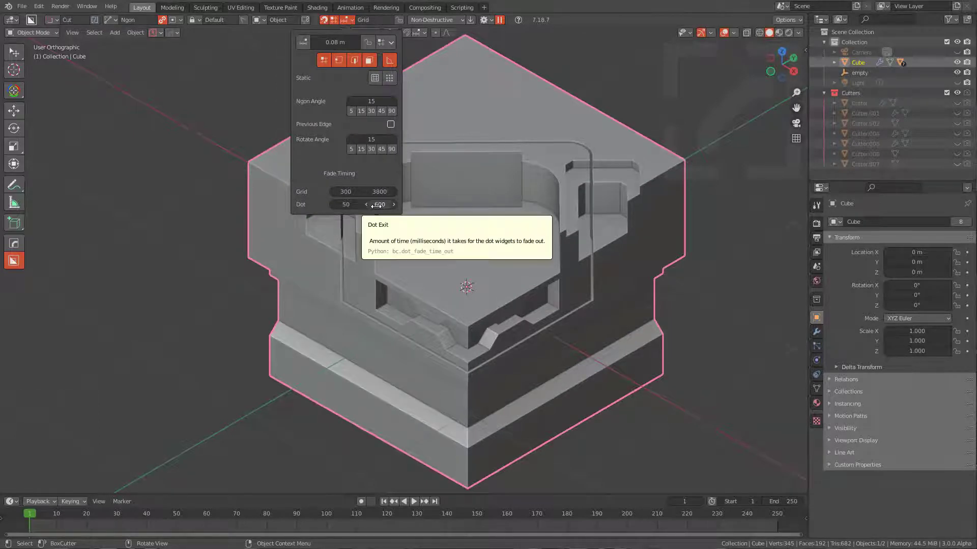
pyautogui.click(378, 205)
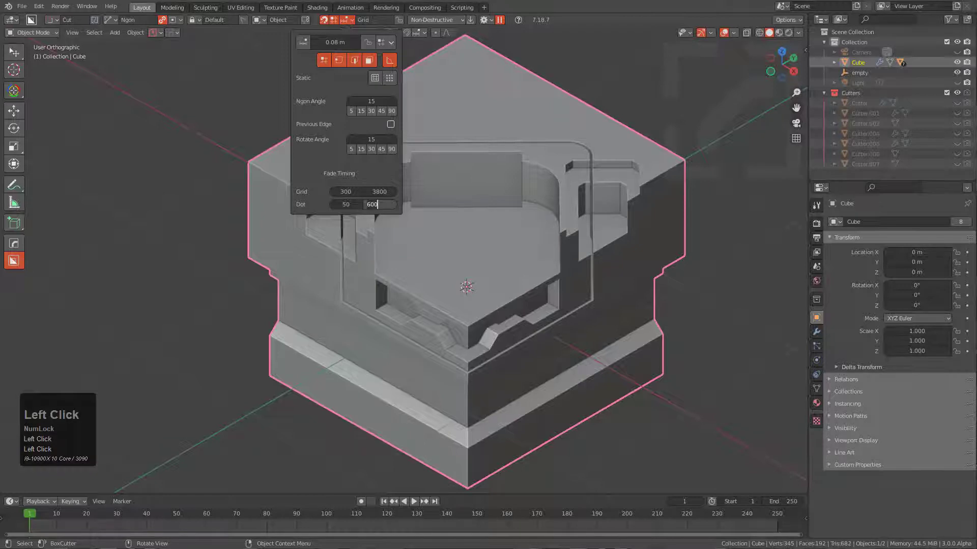
pyautogui.write('12')
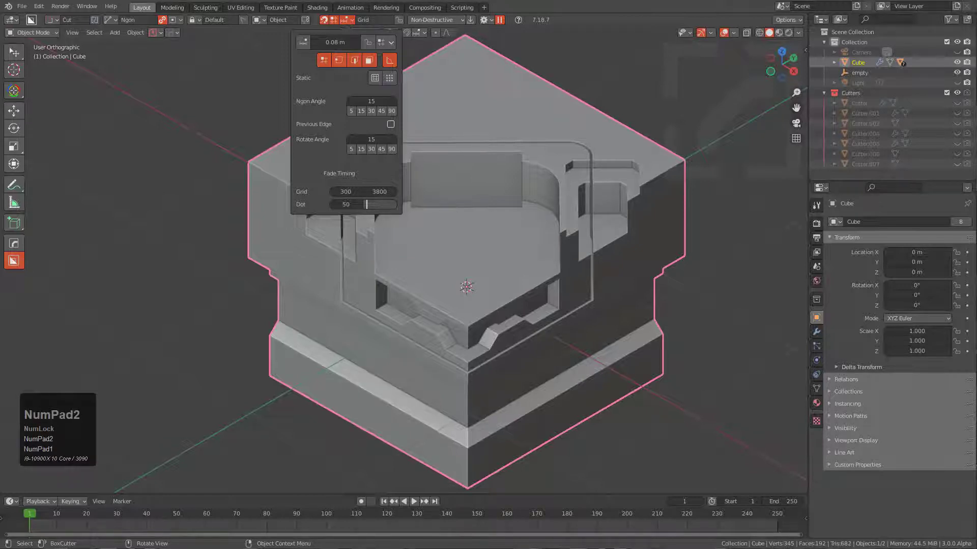
pyautogui.write('0')
pyautogui.press('Return')
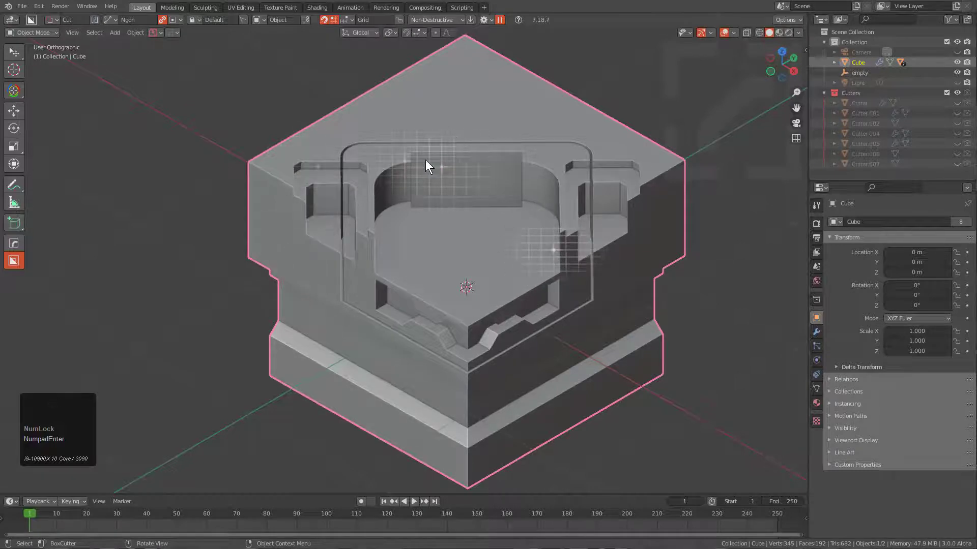
# Switch snapping to Dots, preview the dots around the cube, and preview them again with nothing selected
pyautogui.click(351, 20)
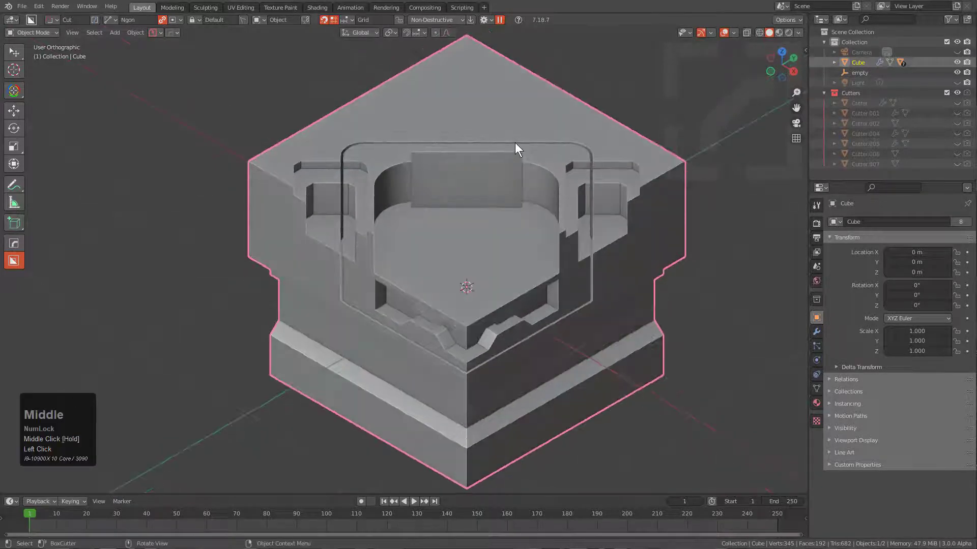
pyautogui.scroll(-3, 485, 162)
pyautogui.click(334, 19)
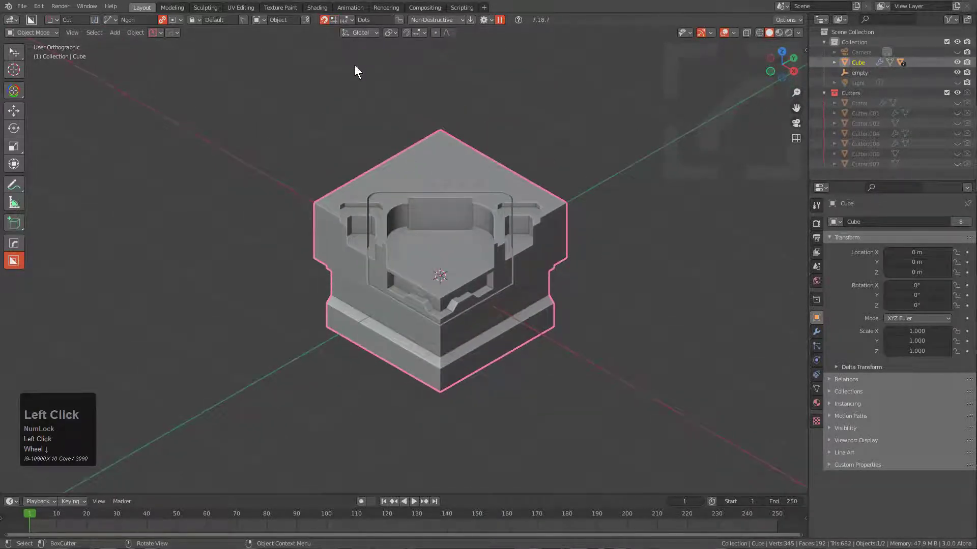
pyautogui.press('ctrl')
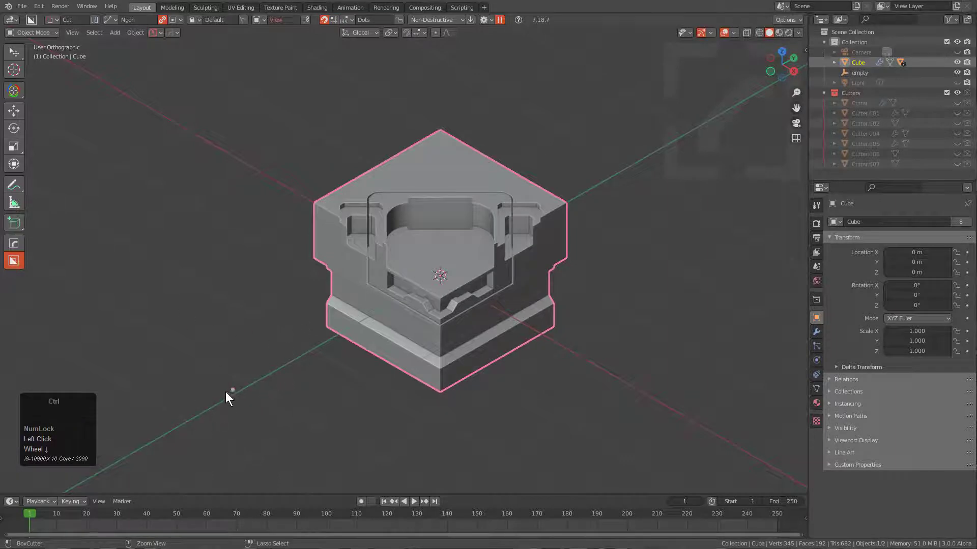
pyautogui.hotkey('alt', 'a')
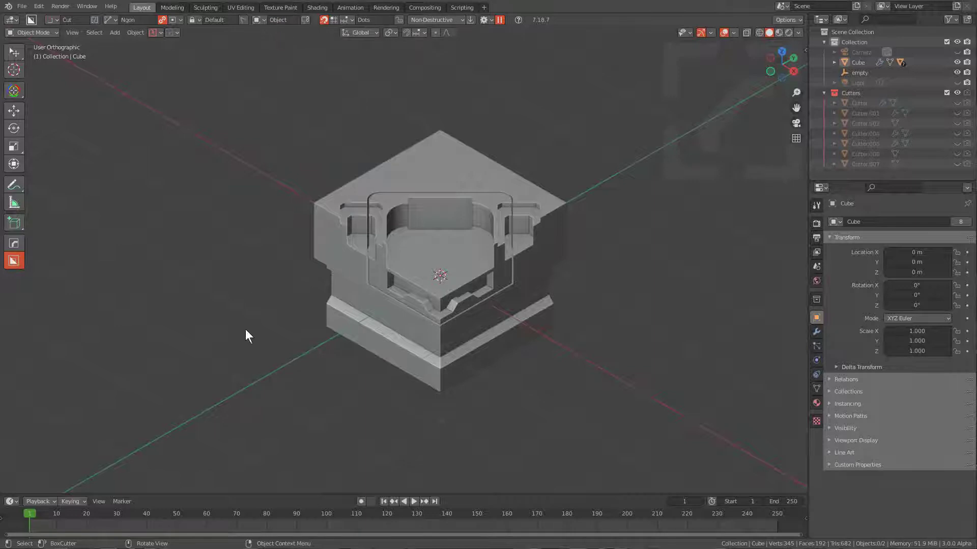
pyautogui.press('ctrl')
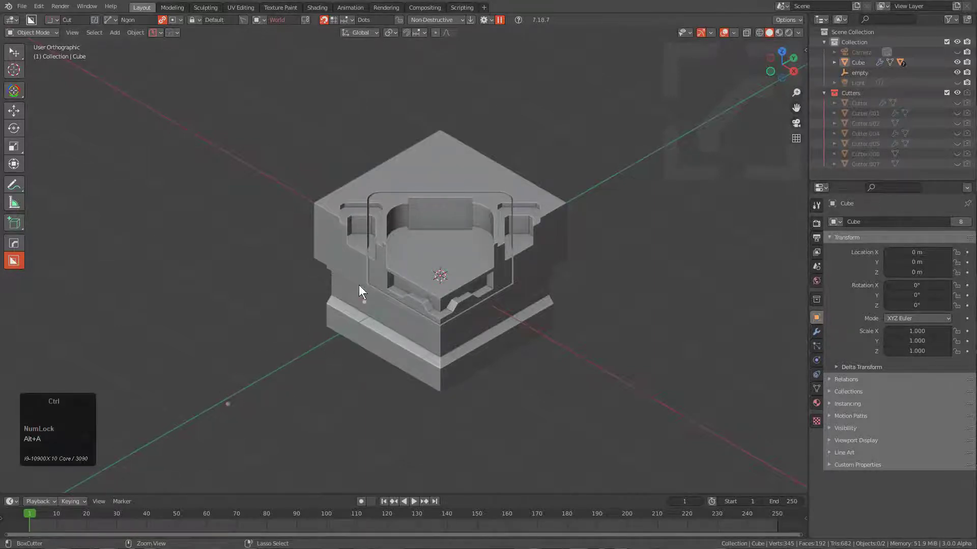
# Set the snapping grid's size to 1 m and return snapping to Dots
pyautogui.click(346, 22)
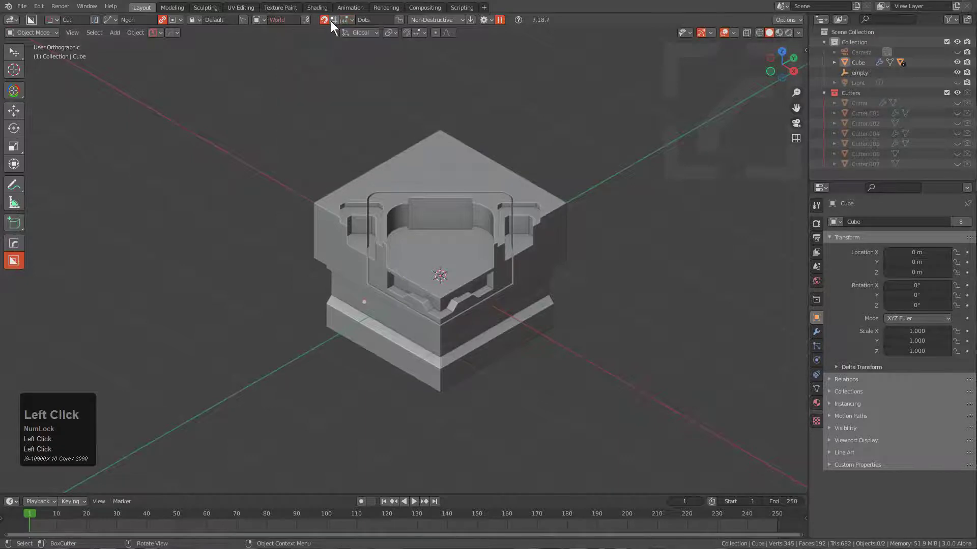
pyautogui.click(331, 20)
pyautogui.click(344, 20)
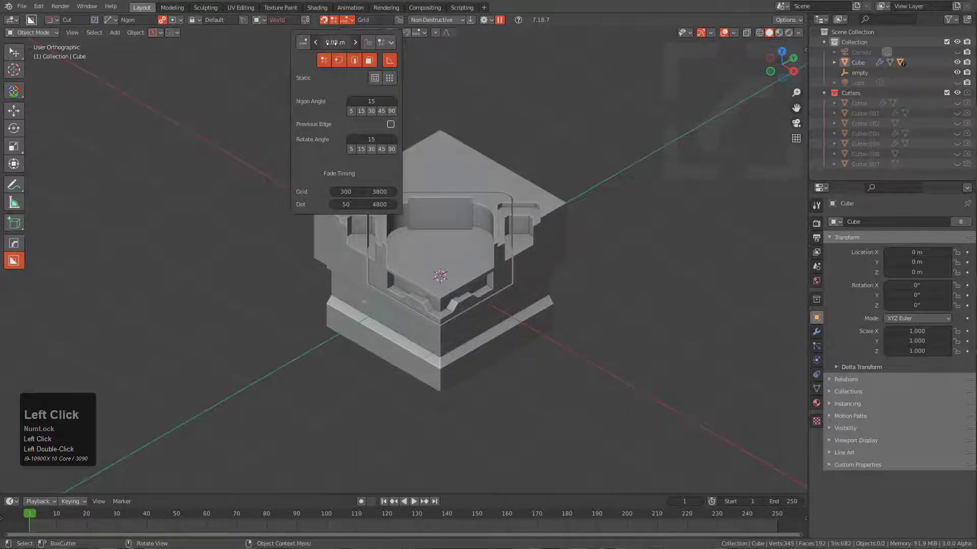
pyautogui.click(316, 42)
pyautogui.click(335, 42)
pyautogui.write('1')
pyautogui.press('KP_Enter')
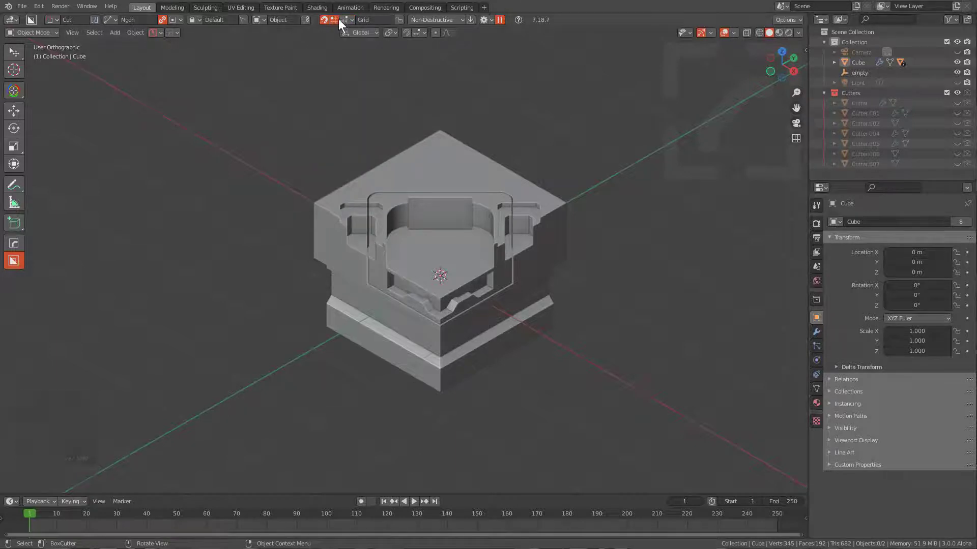
pyautogui.click(337, 19)
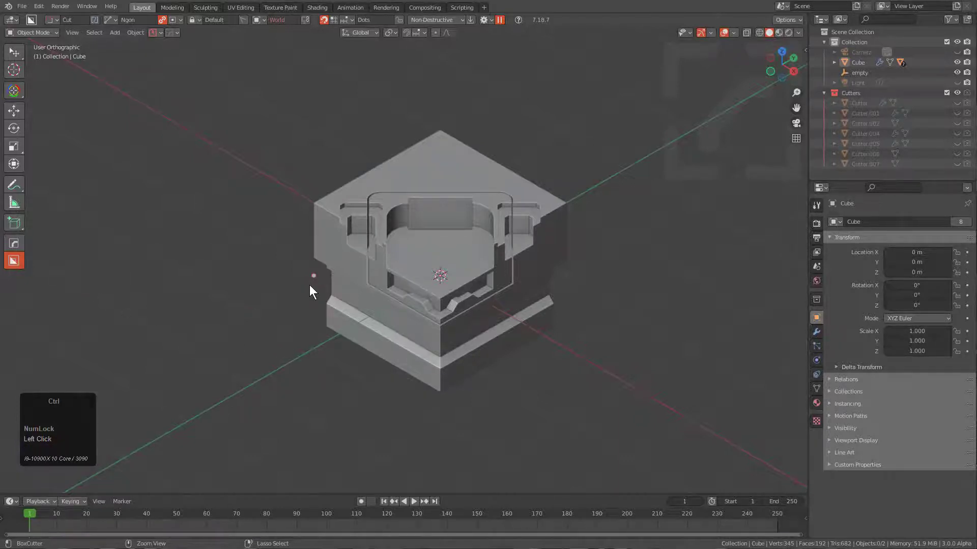
pyautogui.moveTo(324, 274)
pyautogui.keyDown('ctrl'); pyautogui.mouseDown()
pyautogui.moveTo(332, 335)
pyautogui.moveTo(435, 348)
pyautogui.mouseUp(); pyautogui.keyUp('ctrl')
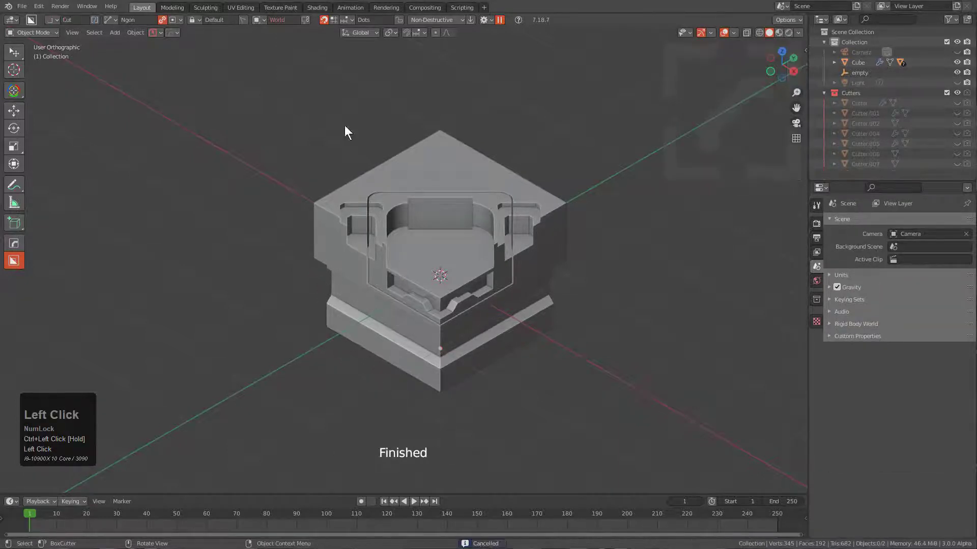
pyautogui.press('ctrl')
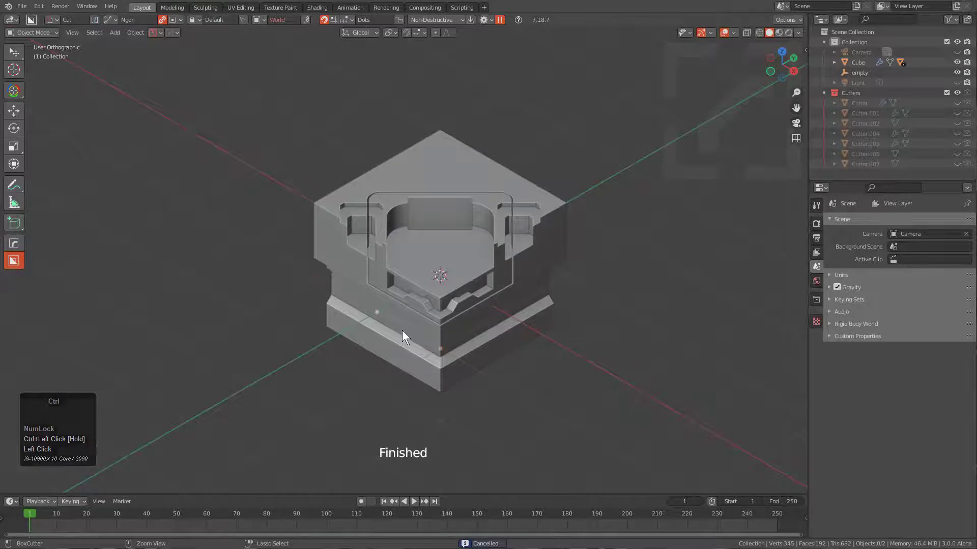
pyautogui.keyDown('ctrl'); pyautogui.moveTo(326, 279); pyautogui.dragTo(441, 353); pyautogui.keyUp('ctrl')
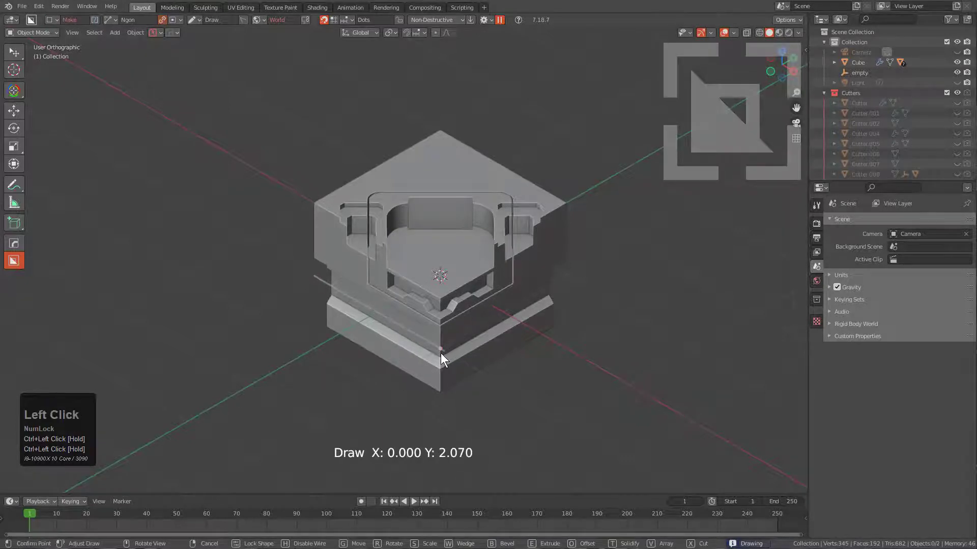
pyautogui.keyDown('ctrl'); pyautogui.moveTo(333, 102); pyautogui.dragTo(333, 102); pyautogui.keyUp('ctrl')
# Turn on increment snapping at 1 m and make a stepped Ngon solid beside the cube, extruded 1 m
pyautogui.click(350, 19)
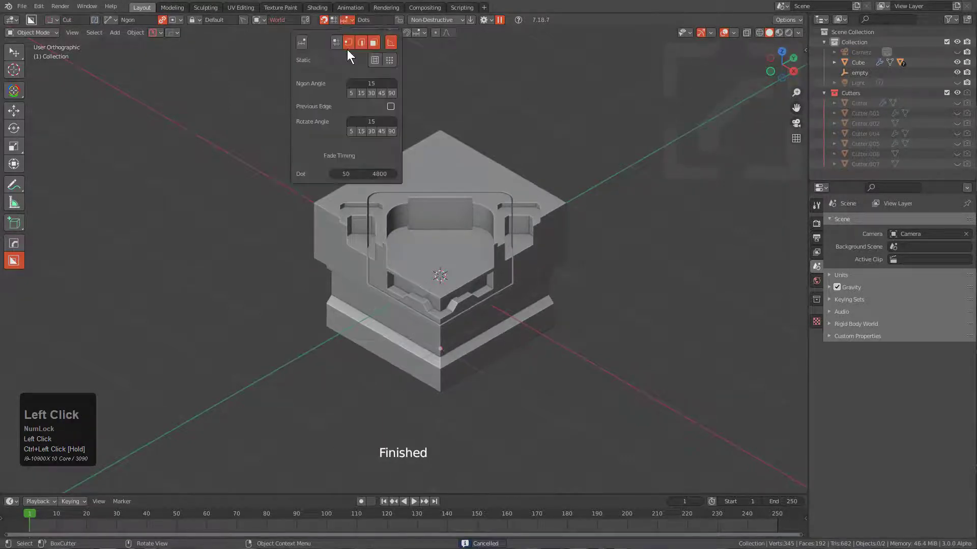
pyautogui.click(303, 42)
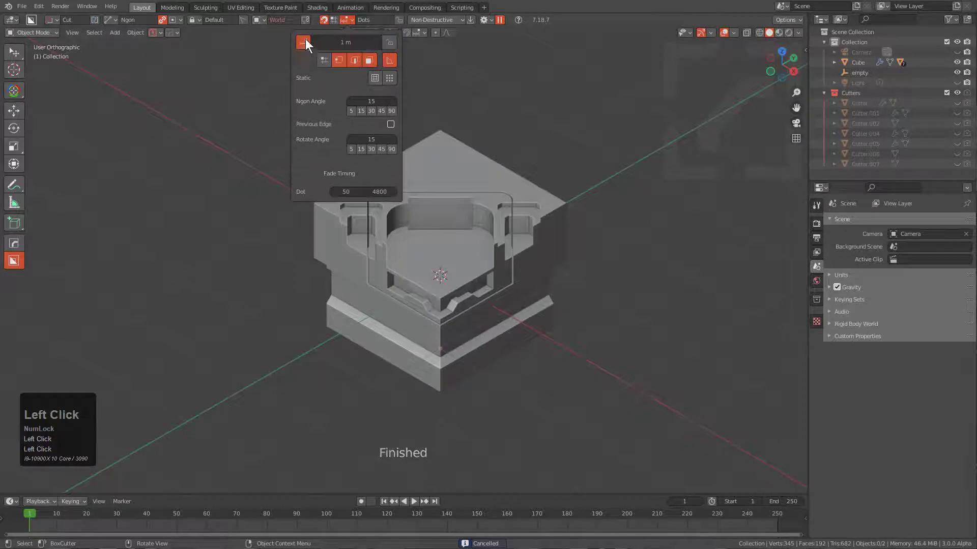
pyautogui.keyDown('ctrl'); pyautogui.click(313, 276); pyautogui.keyUp('ctrl')
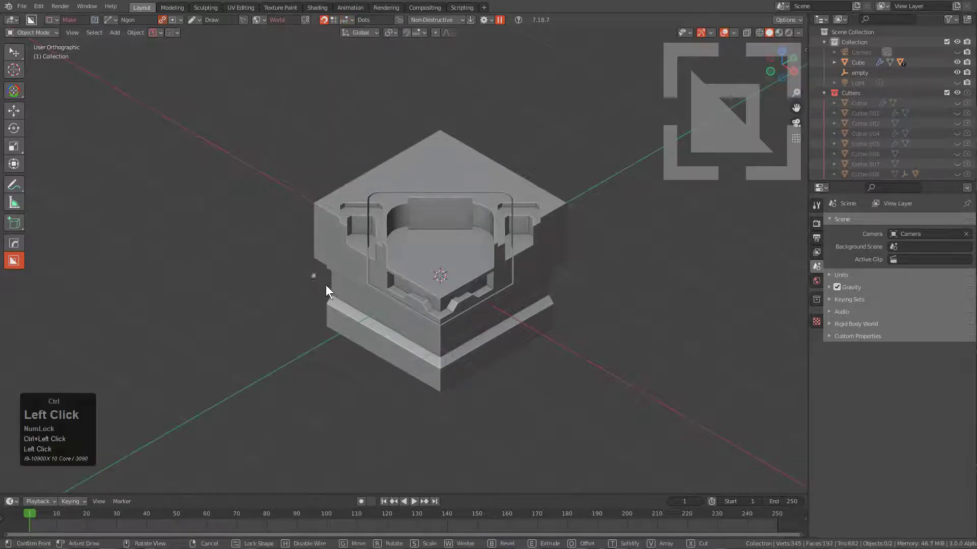
pyautogui.keyDown('ctrl'); pyautogui.click(405, 383); pyautogui.keyUp('ctrl')
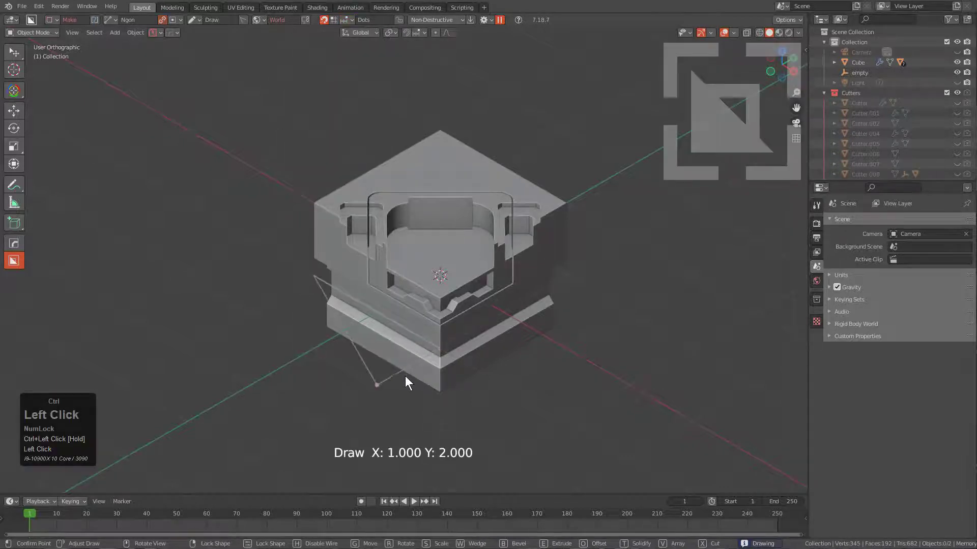
pyautogui.keyDown('ctrl'); pyautogui.click(452, 434); pyautogui.keyUp('ctrl')
pyautogui.keyDown('ctrl'); pyautogui.click(401, 455); pyautogui.keyUp('ctrl')
pyautogui.keyDown('ctrl'); pyautogui.click(259, 381); pyautogui.keyUp('ctrl')
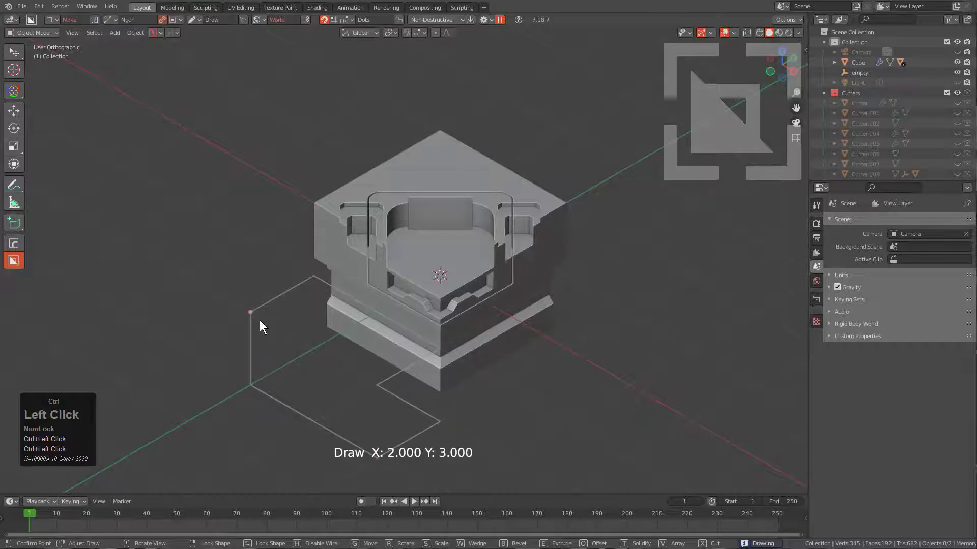
pyautogui.click(259, 320)
pyautogui.click(268, 254)
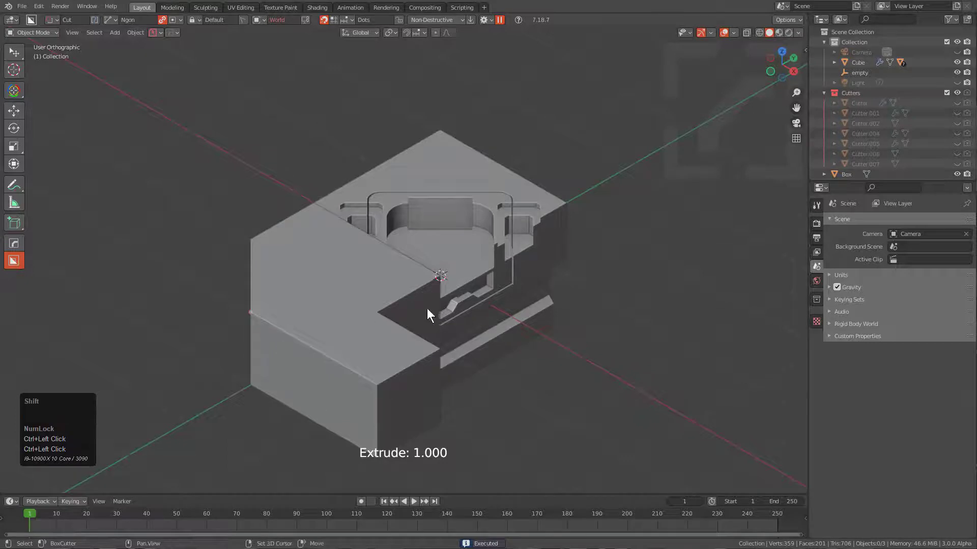
pyautogui.moveTo(429, 312); pyautogui.dragTo(364, 254, button='middle')
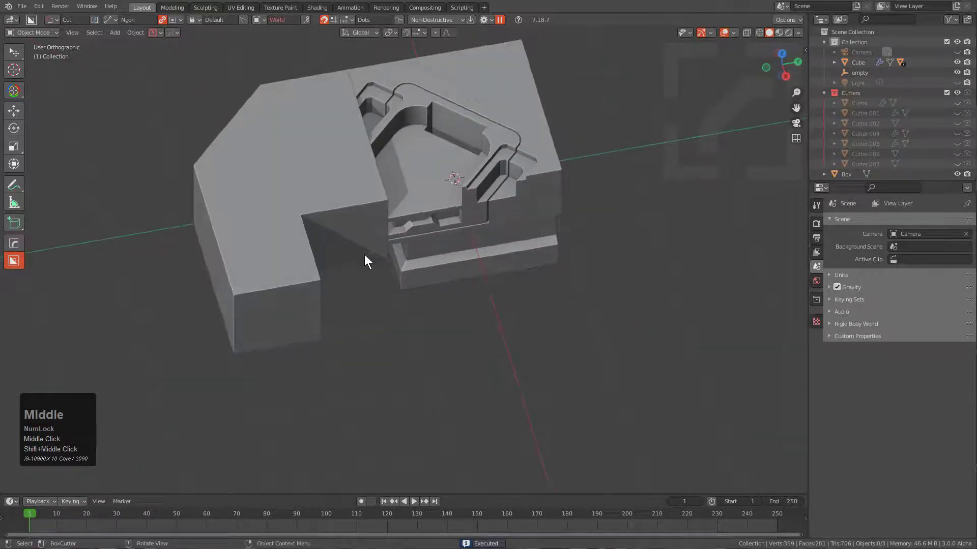
# Toggle increment snapping again in the snapping settings
pyautogui.click(346, 19)
pyautogui.click(303, 41)
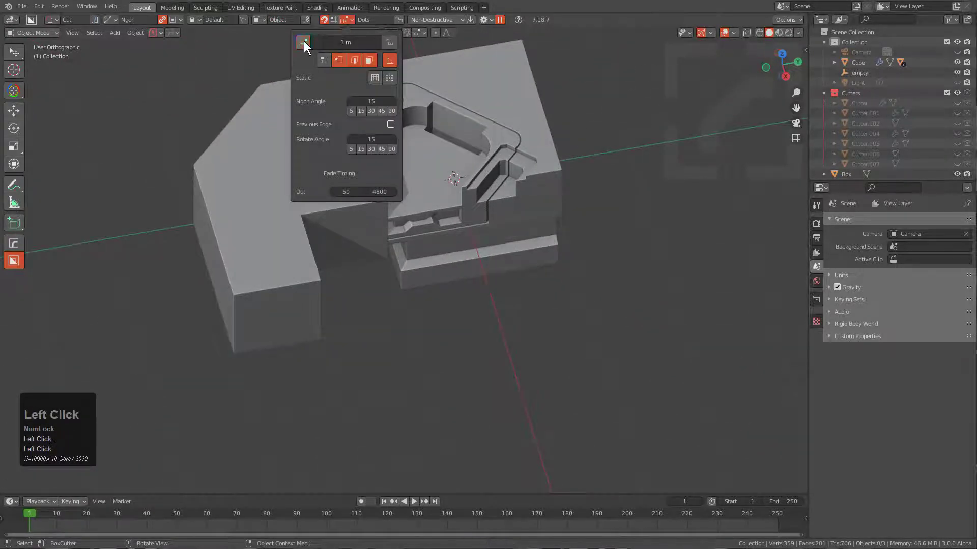
pyautogui.click(344, 17)
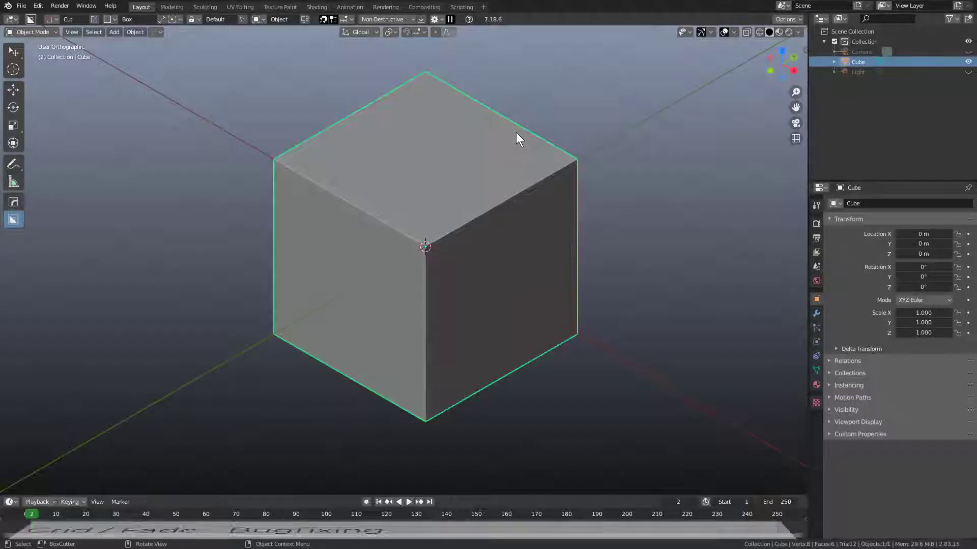
# Deselect the cube in the Blender 2.83 scene and preview the snapping grid beside its right and left edges
pyautogui.keyDown('alt'); pyautogui.click(618, 161); pyautogui.keyUp('alt')
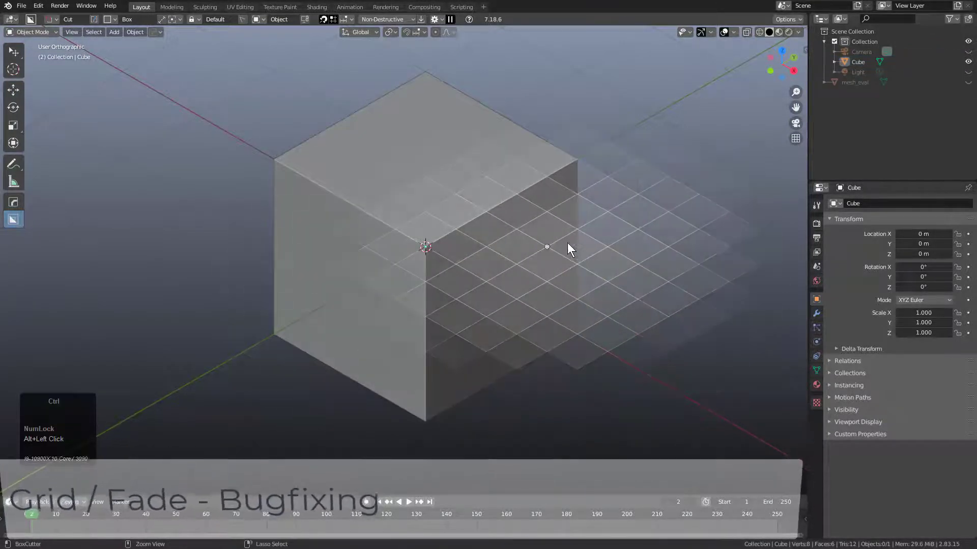
pyautogui.keyDown('ctrl'); pyautogui.click(570, 238); pyautogui.keyUp('ctrl')
pyautogui.click(573, 234)
pyautogui.keyDown('ctrl'); pyautogui.rightClick(647, 157); pyautogui.keyUp('ctrl')
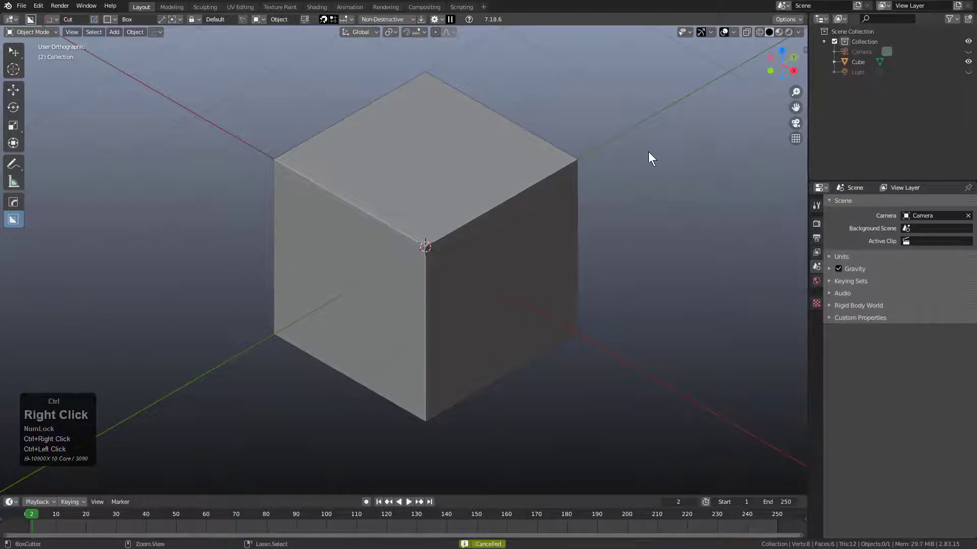
pyautogui.press('ctrl')
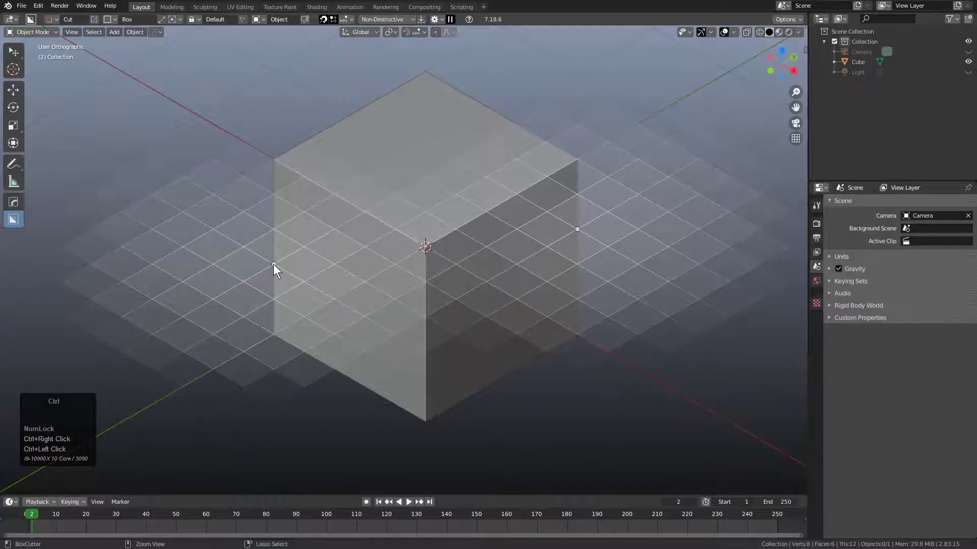
pyautogui.keyDown('ctrl'); pyautogui.moveTo(273, 264); pyautogui.dragTo(315, 222); pyautogui.keyUp('ctrl')
pyautogui.keyDown('ctrl'); pyautogui.rightClick(279, 286); pyautogui.keyUp('ctrl')
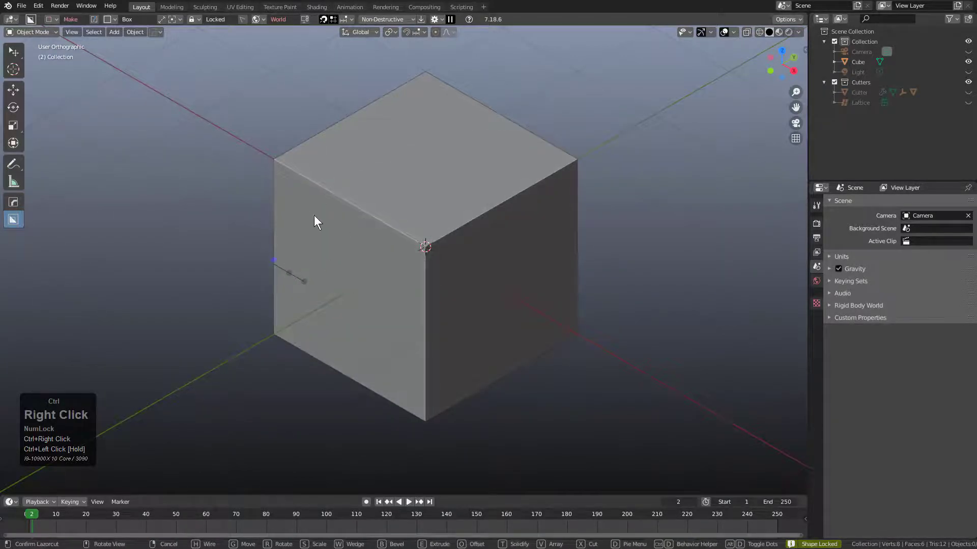
pyautogui.keyDown('ctrl'); pyautogui.rightClick(315, 222); pyautogui.keyUp('ctrl')
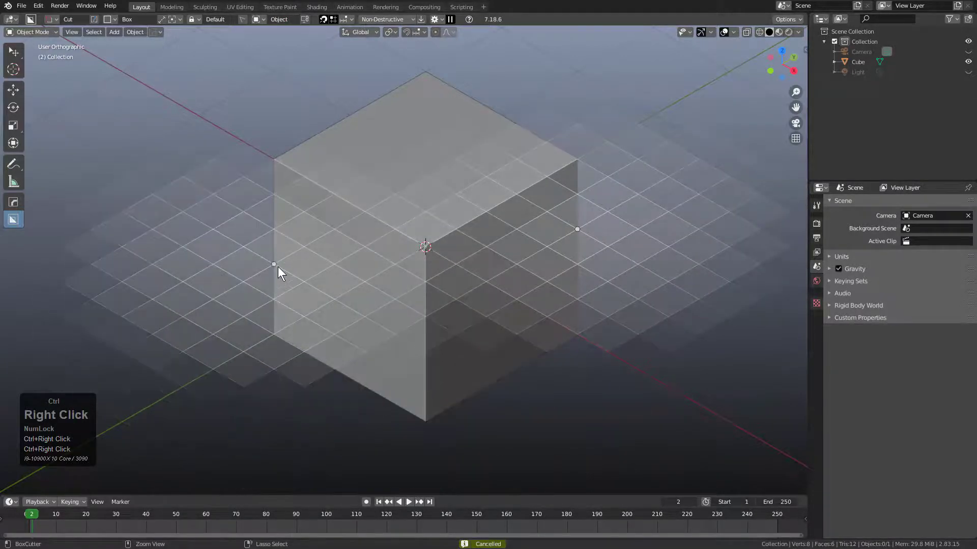
pyautogui.keyDown('ctrl'); pyautogui.moveTo(283, 262); pyautogui.dragTo(308, 205); pyautogui.keyUp('ctrl')
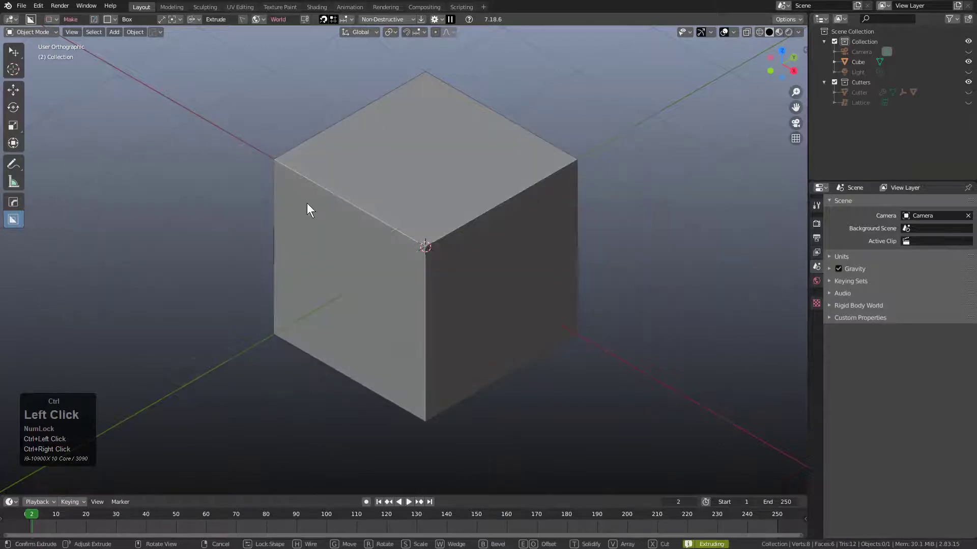
pyautogui.keyDown('ctrl'); pyautogui.rightClick(293, 256); pyautogui.keyUp('ctrl')
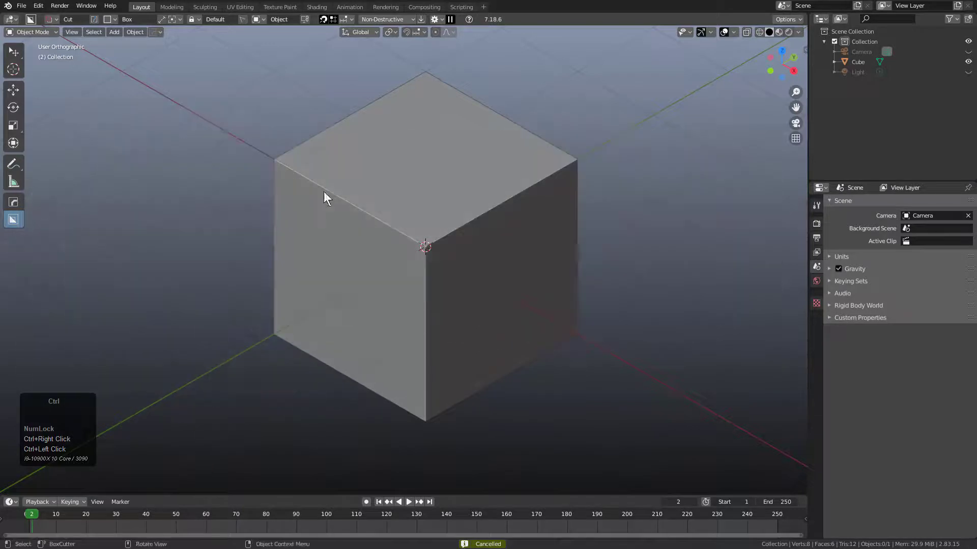
# Adjust the snapping grid's size and make an extruded box overlapping the cube's left side
pyautogui.press('ctrl')
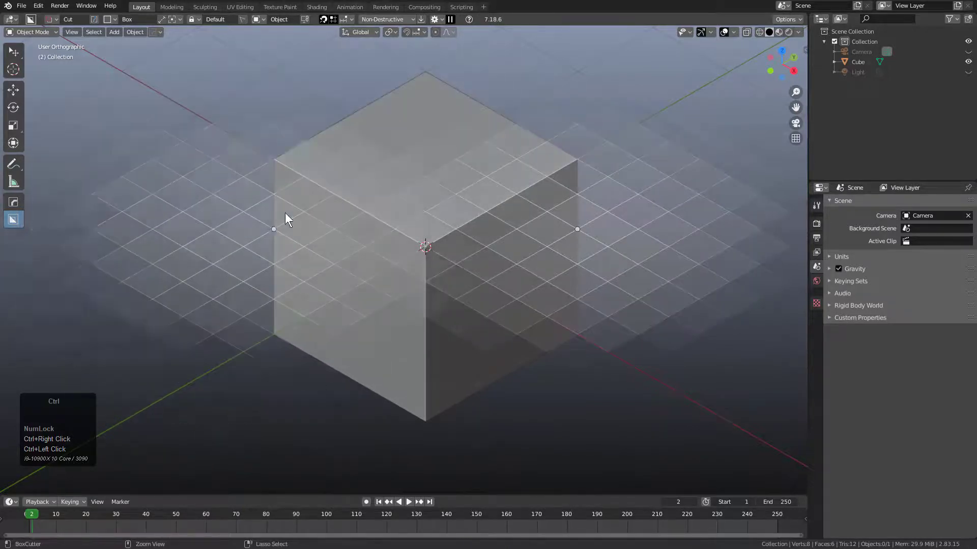
pyautogui.keyDown('ctrl'); pyautogui.scroll(-2, 227, 224); pyautogui.keyUp('ctrl')
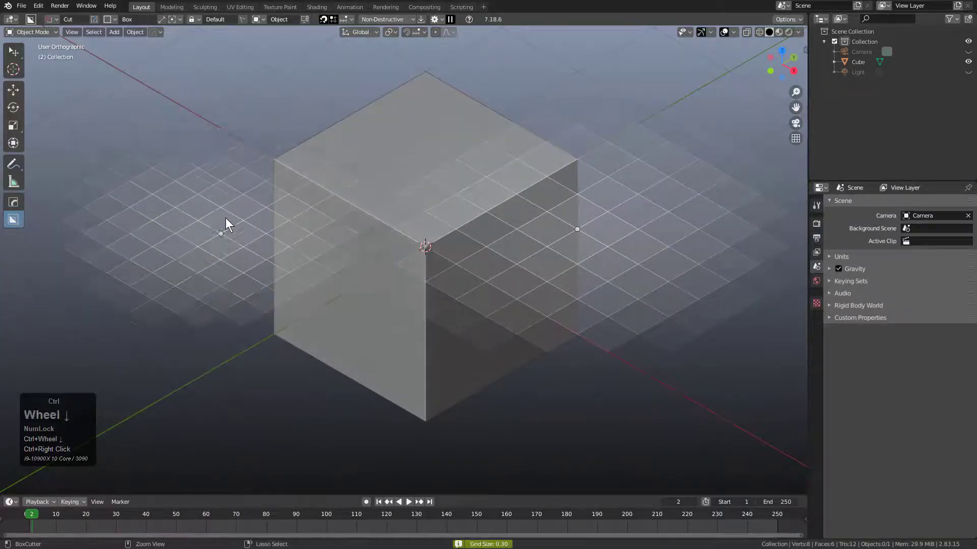
pyautogui.keyDown('ctrl'); pyautogui.scroll(1, 225, 221); pyautogui.keyUp('ctrl')
pyautogui.moveTo(276, 235)
pyautogui.keyDown('ctrl'); pyautogui.mouseDown()
pyautogui.moveTo(304, 424)
pyautogui.moveTo(325, 408)
pyautogui.moveTo(308, 386)
pyautogui.mouseUp(); pyautogui.keyUp('ctrl')
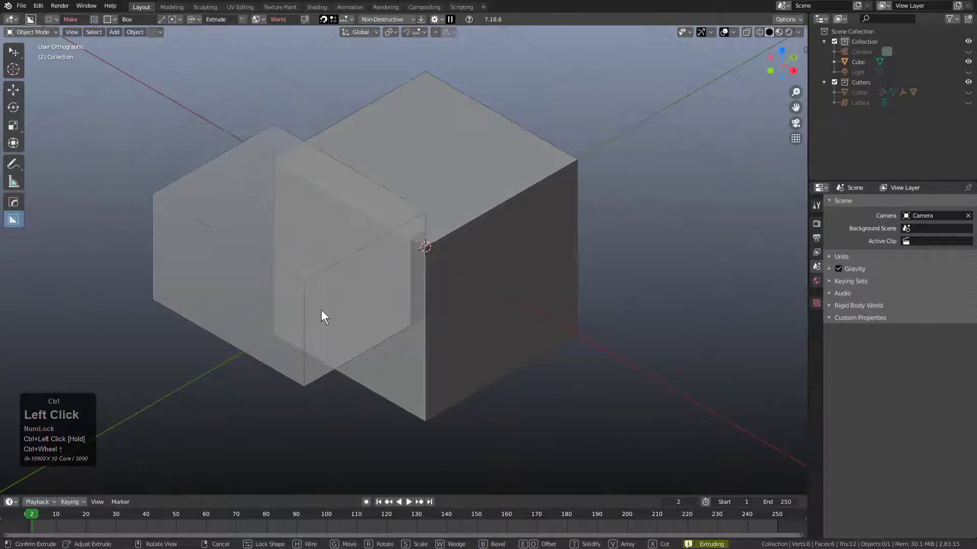
pyautogui.keyDown('ctrl'); pyautogui.click(325, 328); pyautogui.keyUp('ctrl')
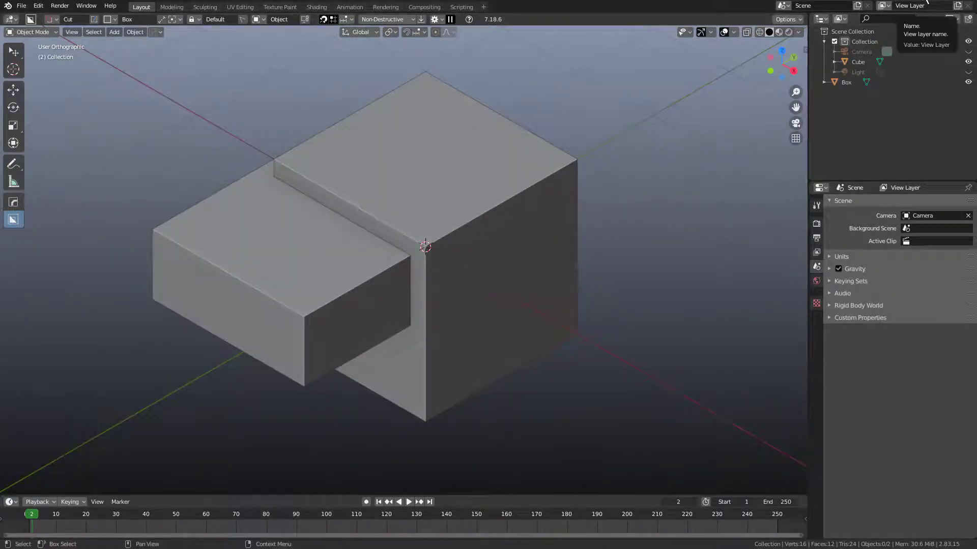
# Switch to the Blender 3.0 window and change the general fade-out time in BoxCutter's display settings
pyautogui.click(926, 2)
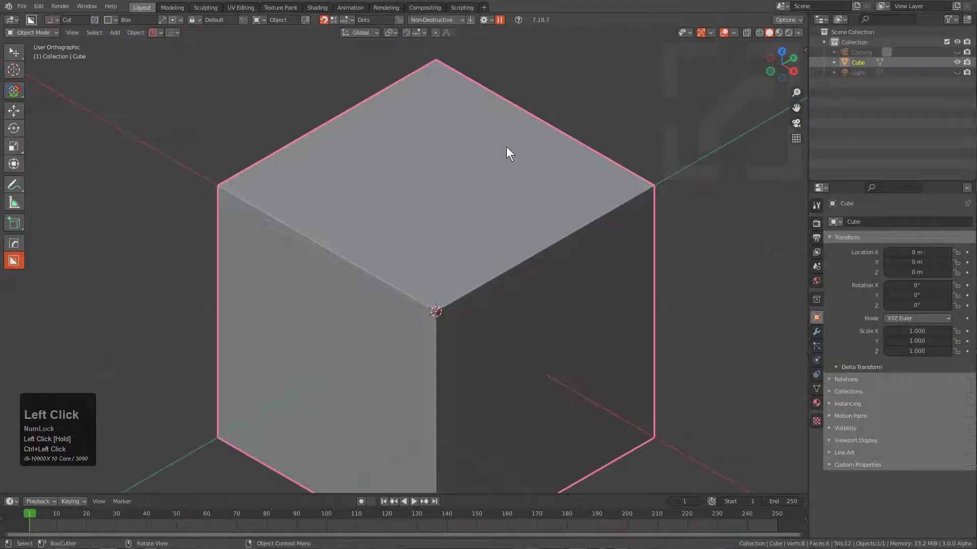
pyautogui.scroll(-1, 447, 189)
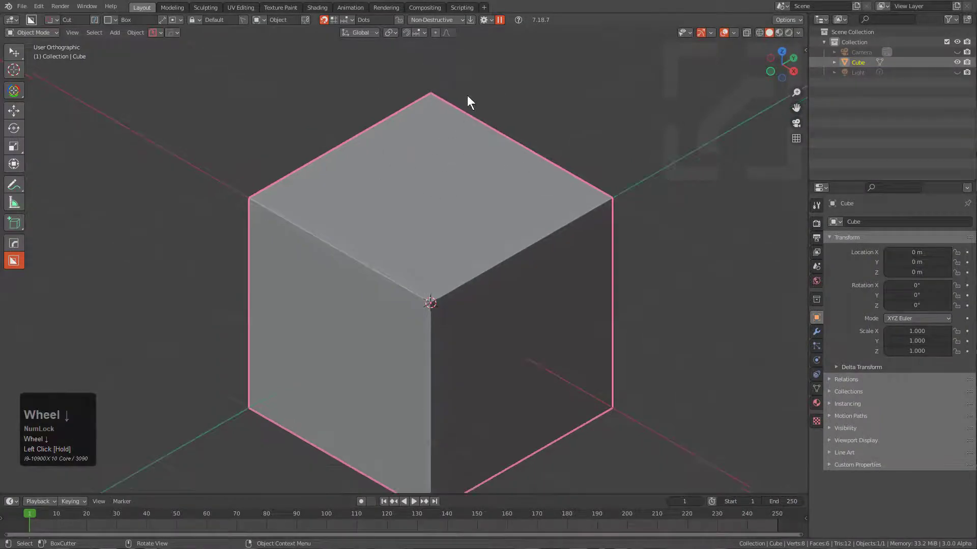
pyautogui.click(486, 20)
pyautogui.click(443, 106)
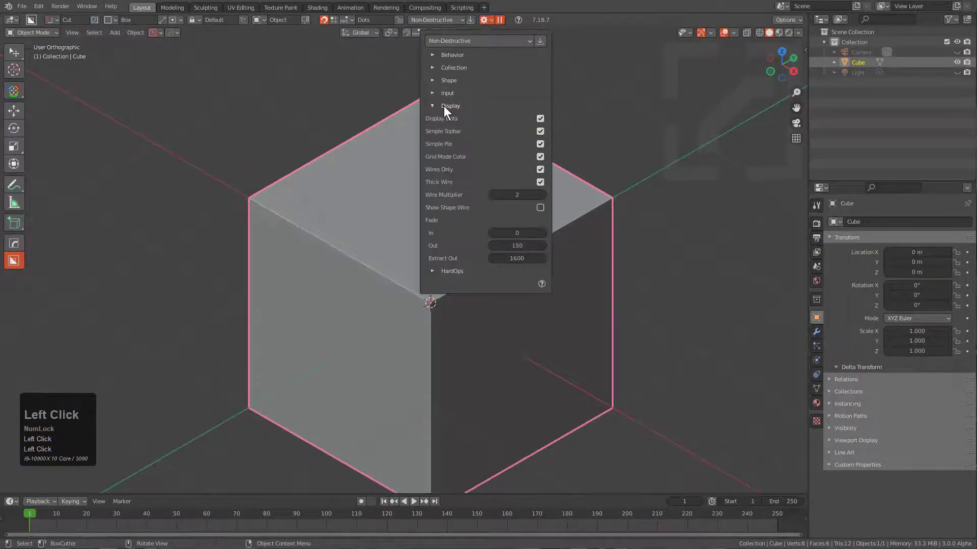
pyautogui.click(517, 246)
pyautogui.write('0')
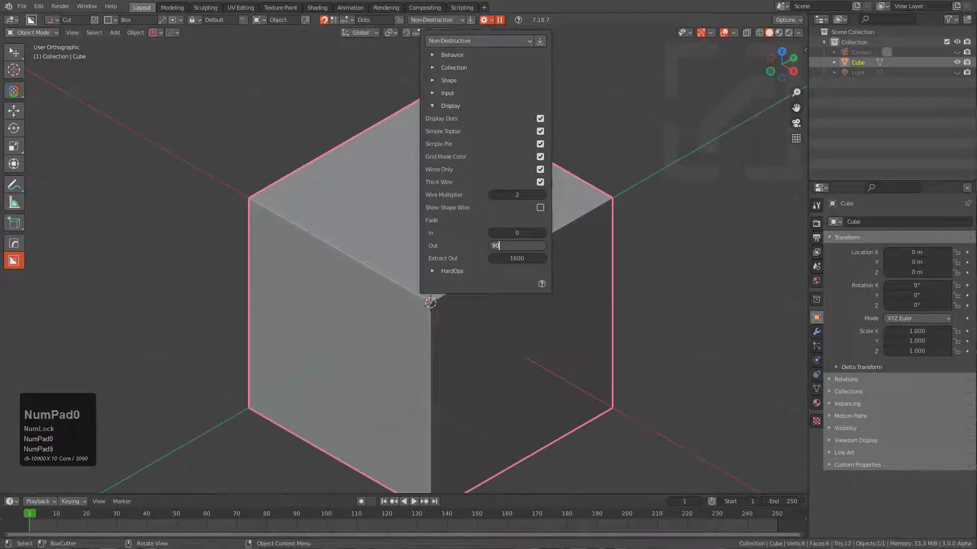
pyautogui.press('Return')
# Switch snapping to Grid and set both the grid and dot fade-out times to 9000 ms
pyautogui.click(348, 19)
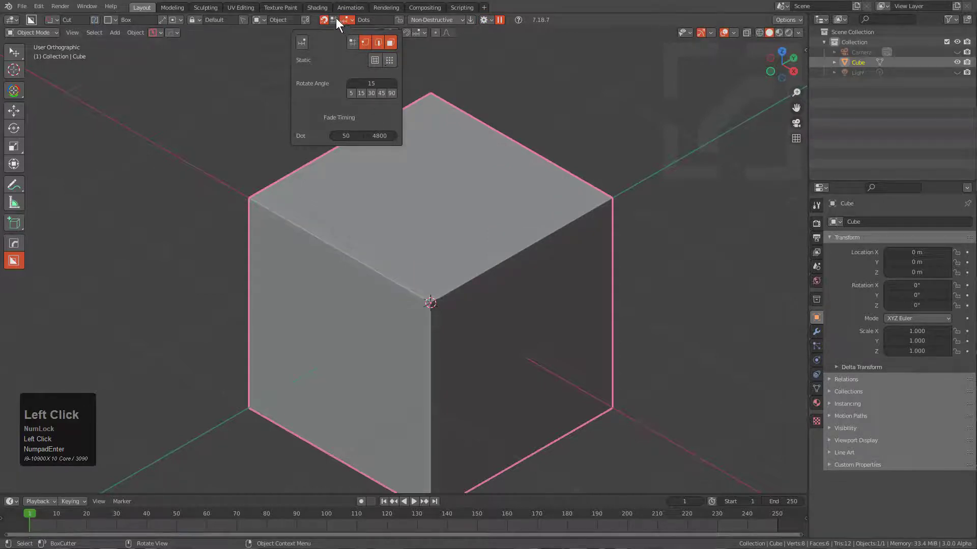
pyautogui.doubleClick(335, 18)
pyautogui.click(346, 20)
pyautogui.moveTo(381, 153); pyautogui.dragTo(382, 166)
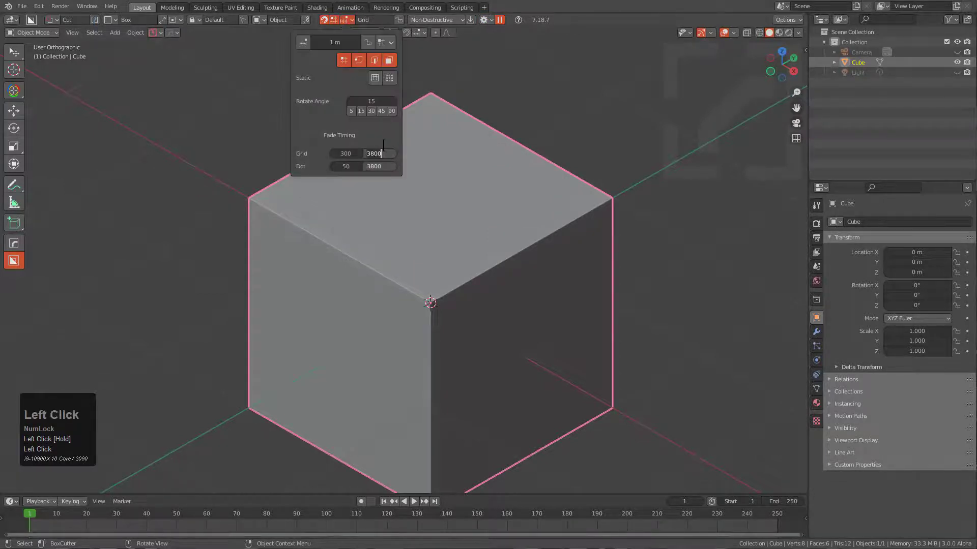
pyautogui.write('9000')
pyautogui.press('Return')
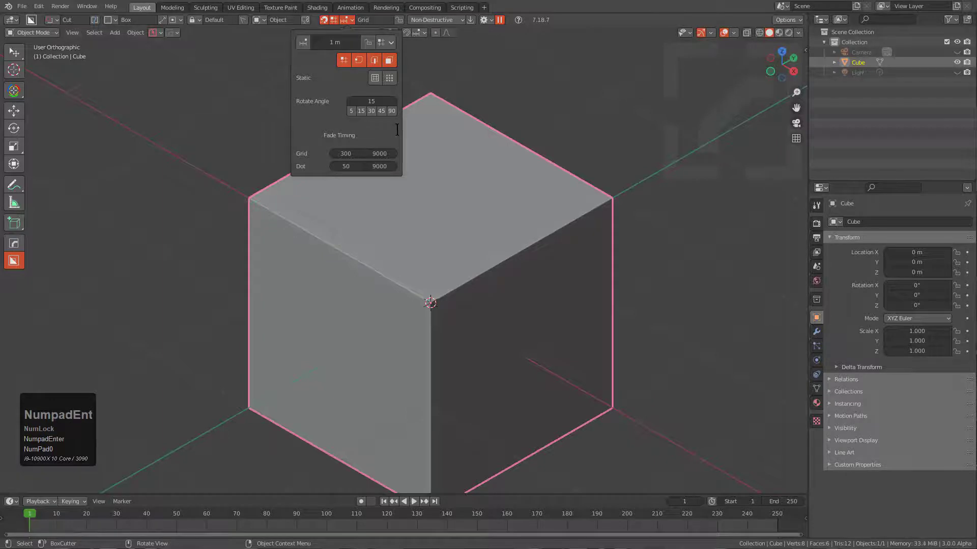
# Cut a box about 0.99 m deep across the cube's upper left edge and another about 1.13 m deep at its right corner
pyautogui.scroll(-2, 484, 253)
pyautogui.moveTo(397, 203)
pyautogui.mouseDown()
pyautogui.moveTo(356, 279)
pyautogui.moveTo(346, 368)
pyautogui.mouseUp()
pyautogui.press('h')
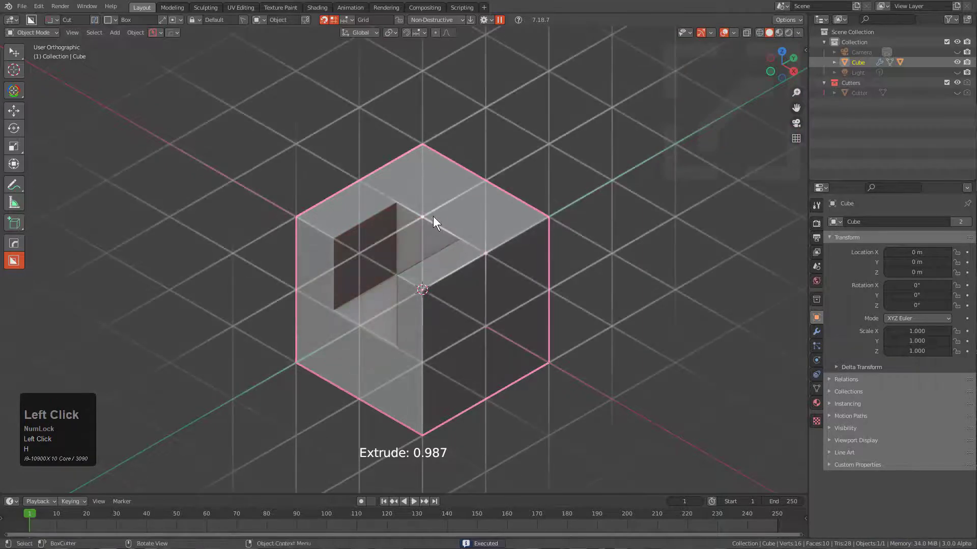
pyautogui.moveTo(481, 213)
pyautogui.mouseDown()
pyautogui.moveTo(599, 211)
pyautogui.moveTo(575, 287)
pyautogui.mouseUp()
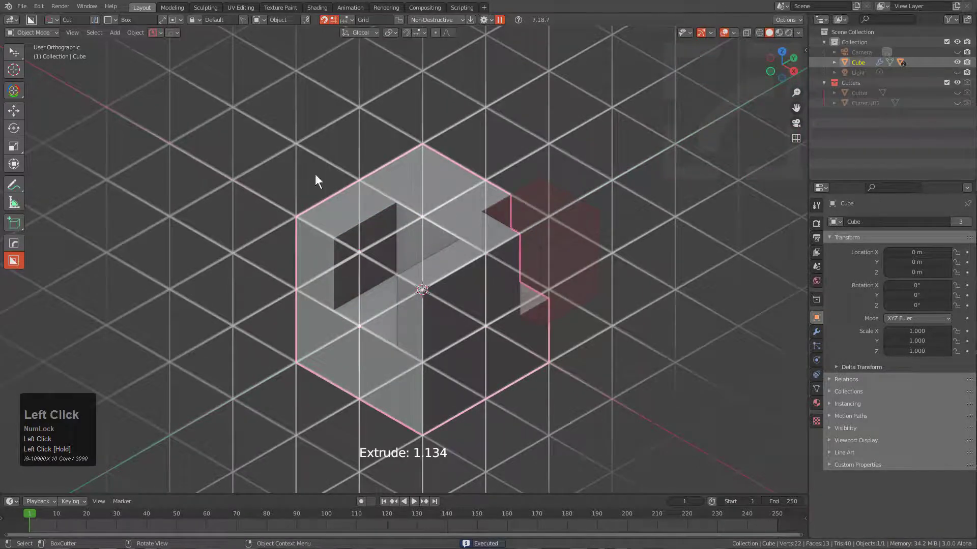
# Start a new file with a fresh default cube and view the whole cube
pyautogui.click(23, 6)
pyautogui.moveTo(38, 19)
pyautogui.click(136, 19)
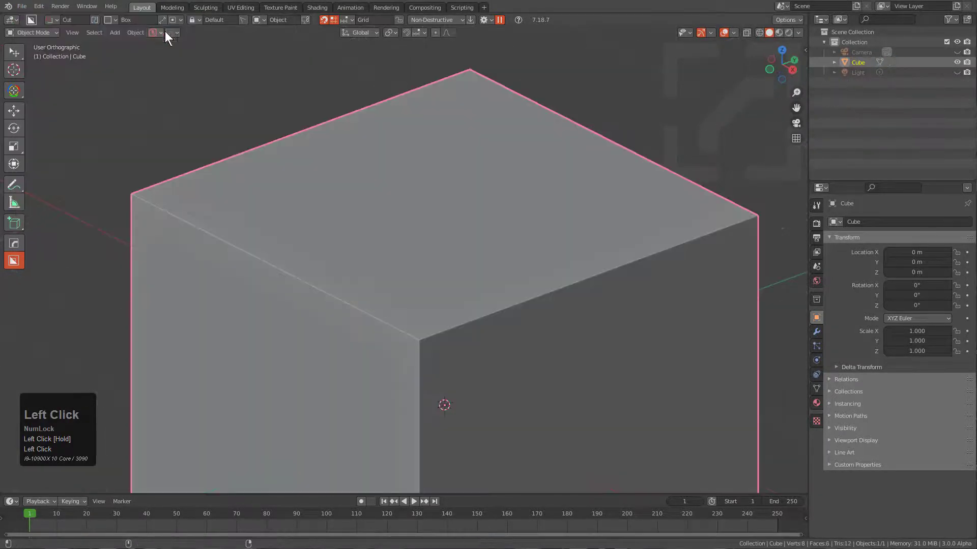
pyautogui.scroll(-3, 411, 224)
pyautogui.moveTo(412, 220); pyautogui.dragTo(486, 221, button='middle')
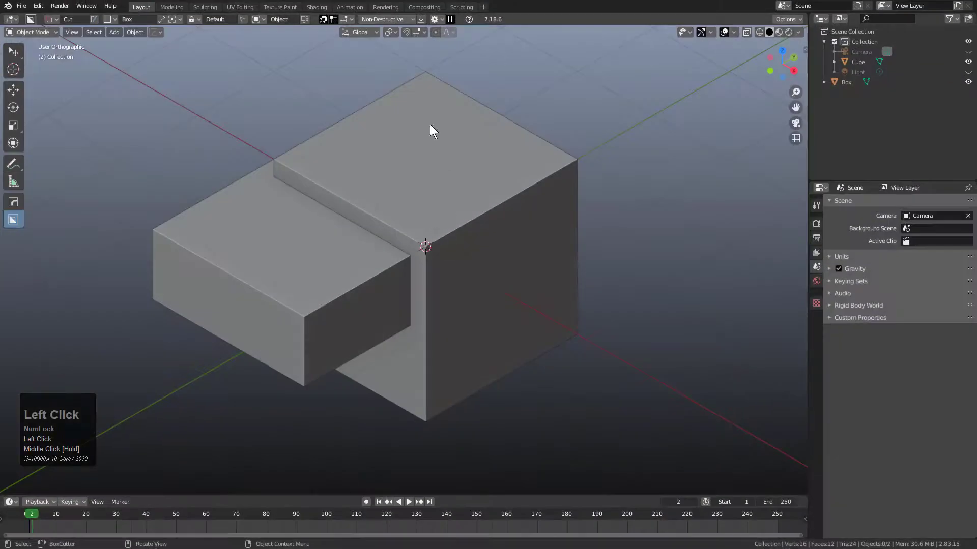
# Set the fade-out time to 9000 in BoxCutter's display settings for the scene with the added box
pyautogui.click(438, 22)
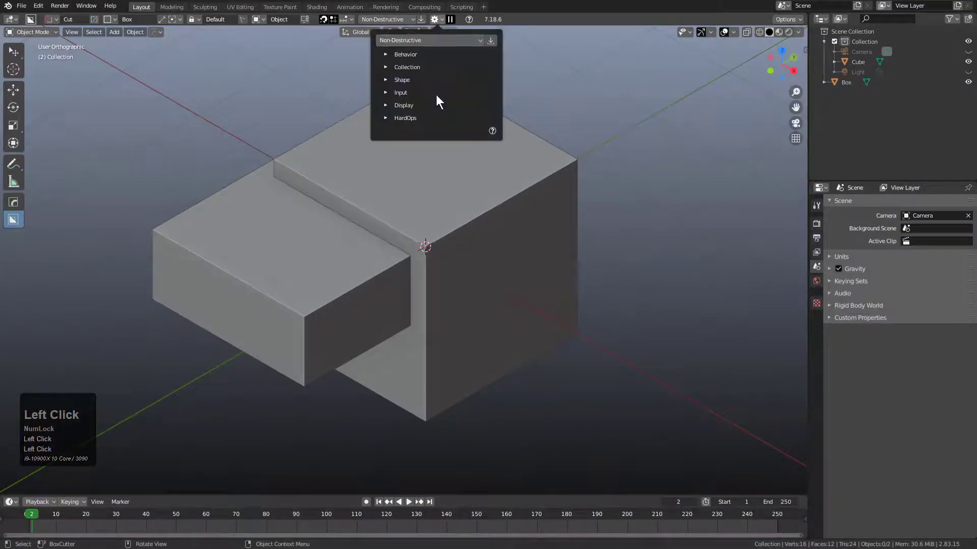
pyautogui.click(392, 105)
pyautogui.click(466, 220)
pyautogui.write('60')
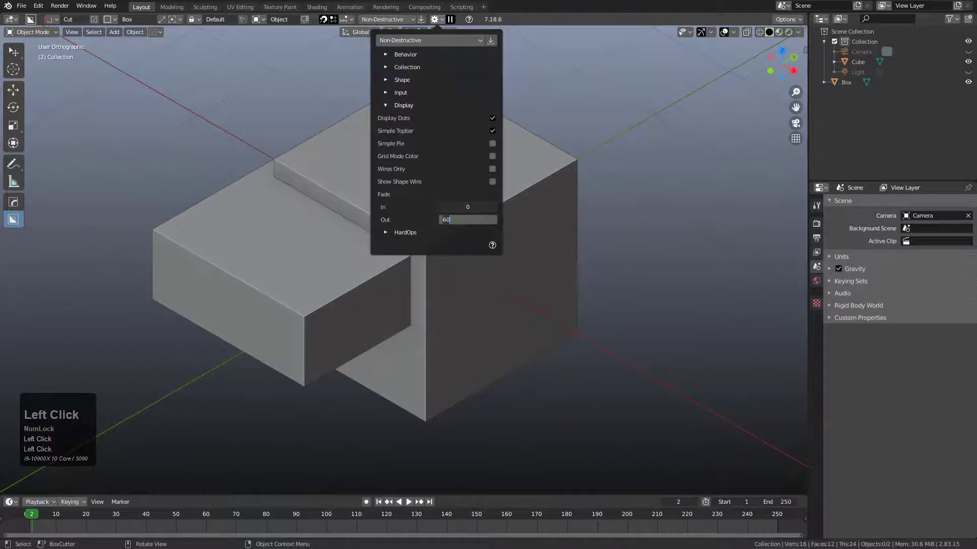
pyautogui.write('0')
pyautogui.press('Return')
pyautogui.click(465, 220)
pyautogui.write('9000')
pyautogui.press('KP_Enter')
# Select the cube and cut a deep box notch from its top face through its right side
pyautogui.press('KP_Decimal')
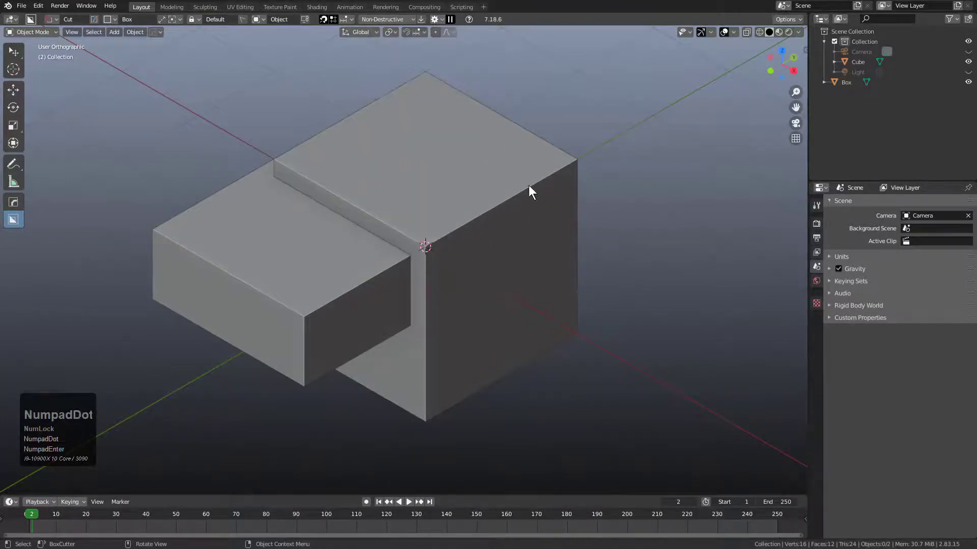
pyautogui.click(411, 185)
pyautogui.moveTo(409, 185); pyautogui.dragTo(597, 193)
pyautogui.moveTo(554, 326); pyautogui.dragTo(553, 326)
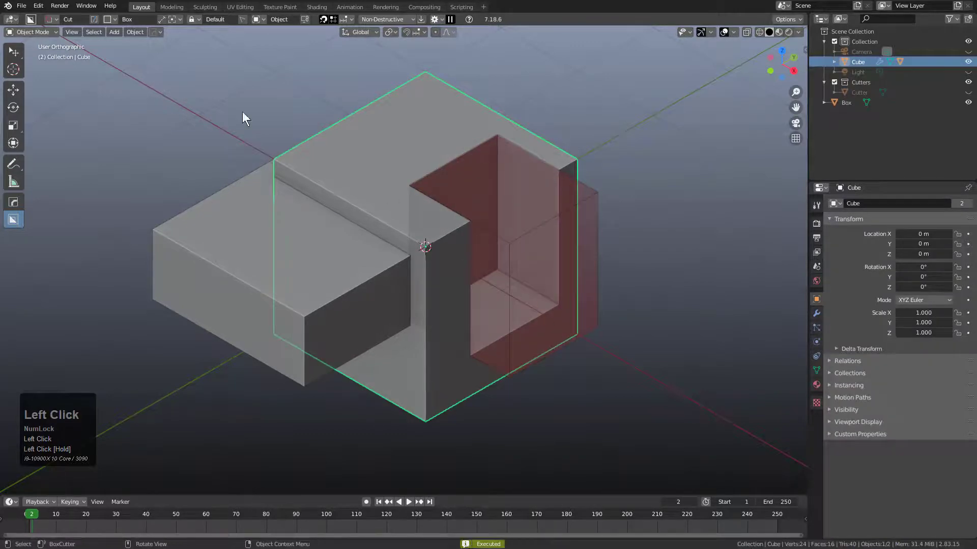
# Start a new General file with a fresh default cube, discarding the unsaved changes
pyautogui.click(21, 6)
pyautogui.moveTo(31, 18)
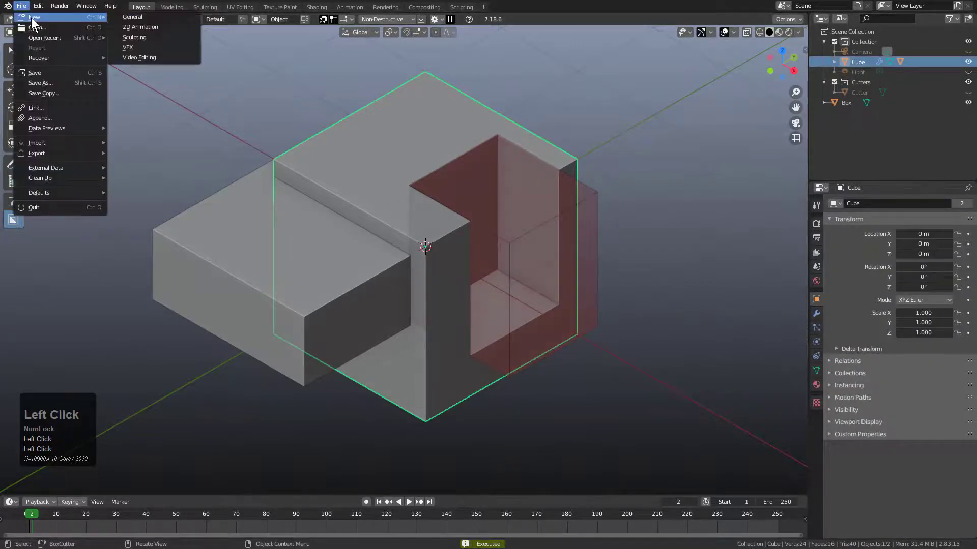
pyautogui.click(127, 16)
pyautogui.click(501, 292)
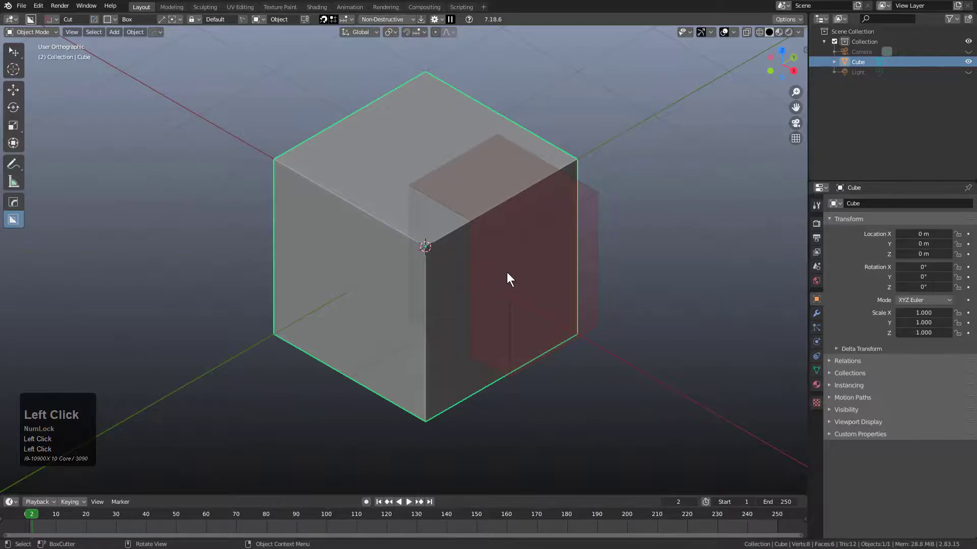
# Cut two deep box notches from the cube's top face, one through its left side and one through its right side
pyautogui.moveTo(507, 279); pyautogui.dragTo(392, 252, button='middle')
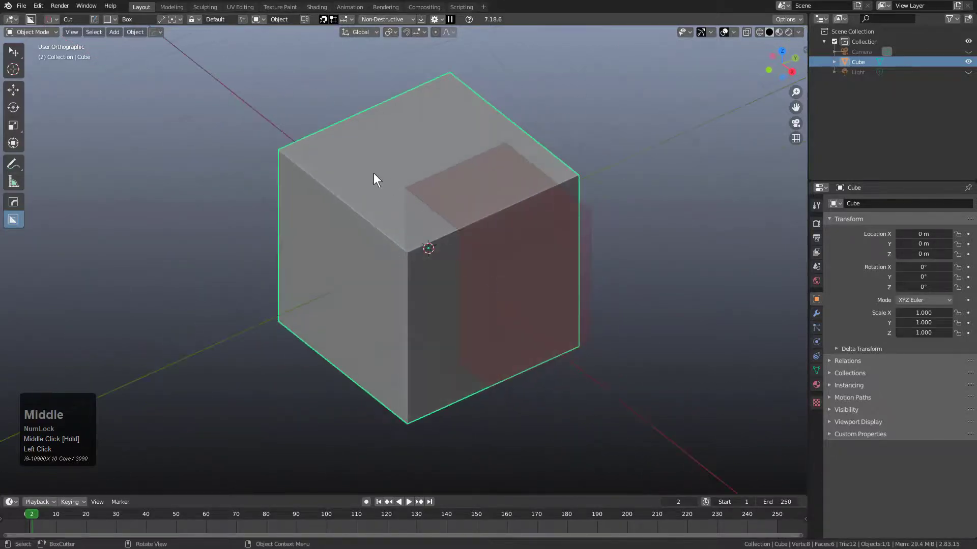
pyautogui.moveTo(325, 142); pyautogui.dragTo(342, 253)
pyautogui.click(363, 397)
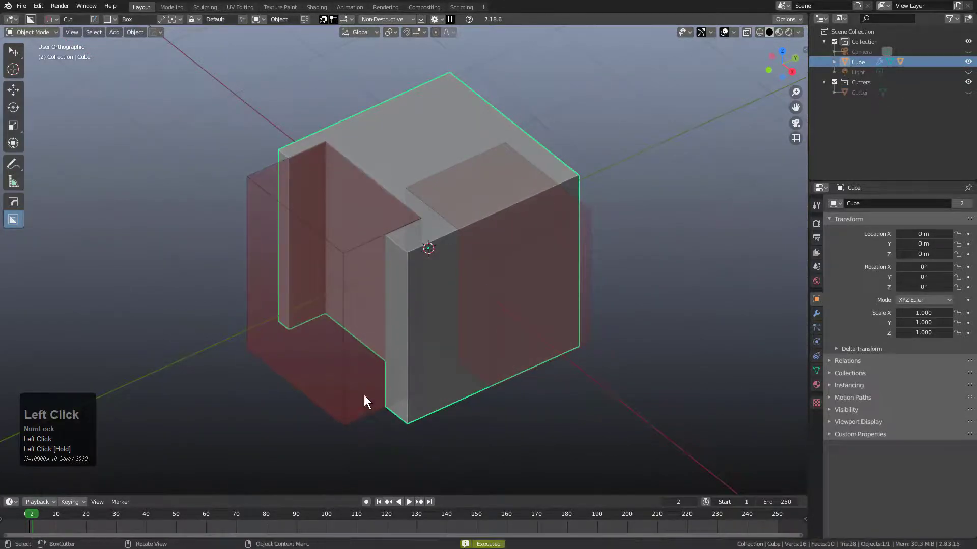
pyautogui.moveTo(481, 212); pyautogui.dragTo(587, 225)
pyautogui.click(574, 415)
# Cut a third box notch from the top face through the cube's uncut side near the back corner
pyautogui.moveTo(421, 214)
pyautogui.mouseDown(button='middle')
pyautogui.moveTo(471, 225)
pyautogui.moveTo(414, 222)
pyautogui.mouseUp(button='middle')
pyautogui.scroll(2, 487, 255)
pyautogui.moveTo(488, 255); pyautogui.dragTo(460, 224, button='middle')
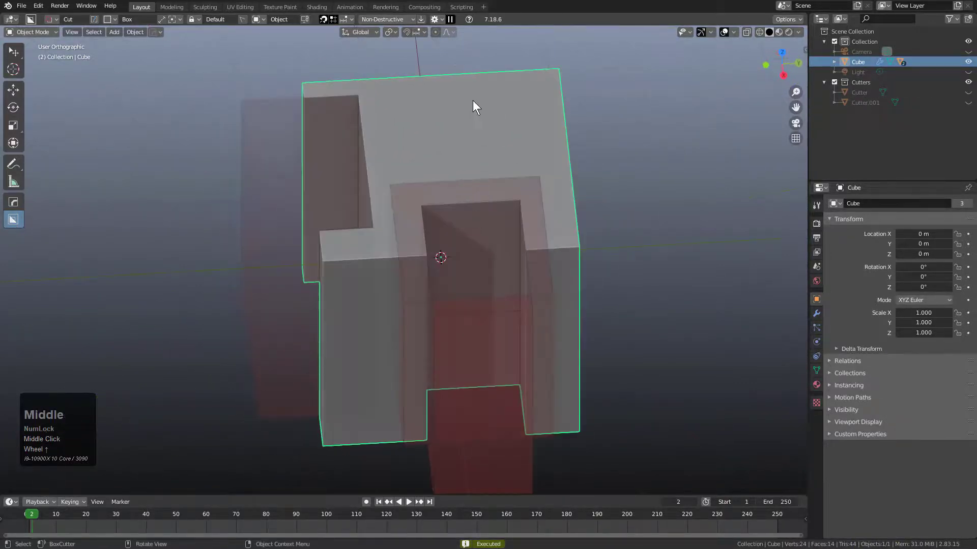
pyautogui.moveTo(473, 96); pyautogui.dragTo(621, 155)
pyautogui.press('Return')
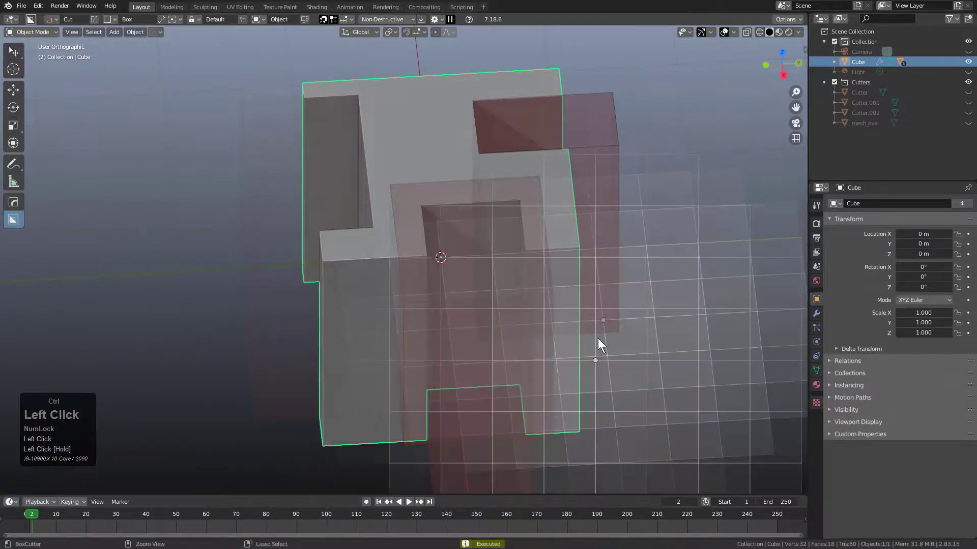
# Start another new file and discard the changes to the notched cube
pyautogui.hotkey('ctrl', 'n')
pyautogui.press('Return')
pyautogui.click(530, 289)
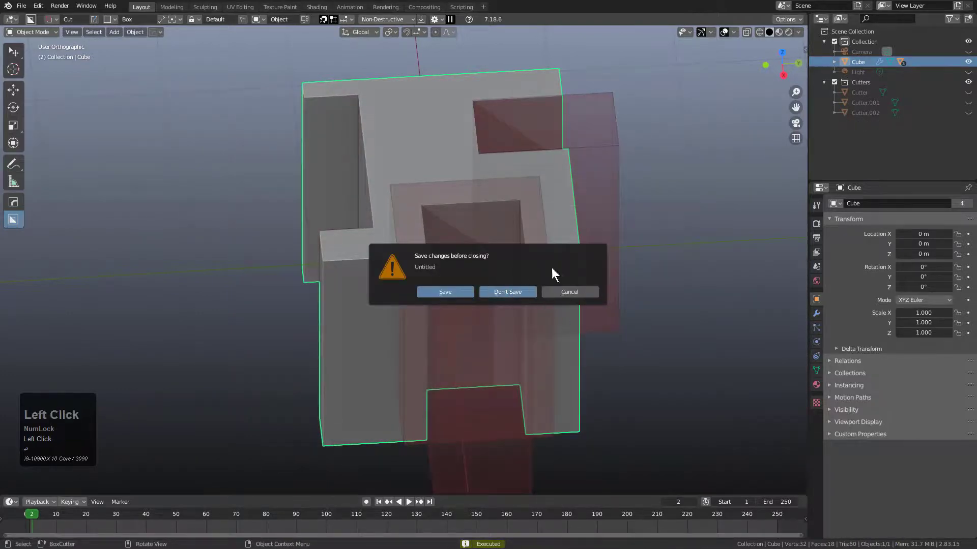
# In Blender 3.0.0 Alpha, cut a notch about 1.33 by 0.80 m through the cube's right side and another about 2.02 m deep through its left
pyautogui.moveTo(552, 269); pyautogui.dragTo(488, 206, button='middle')
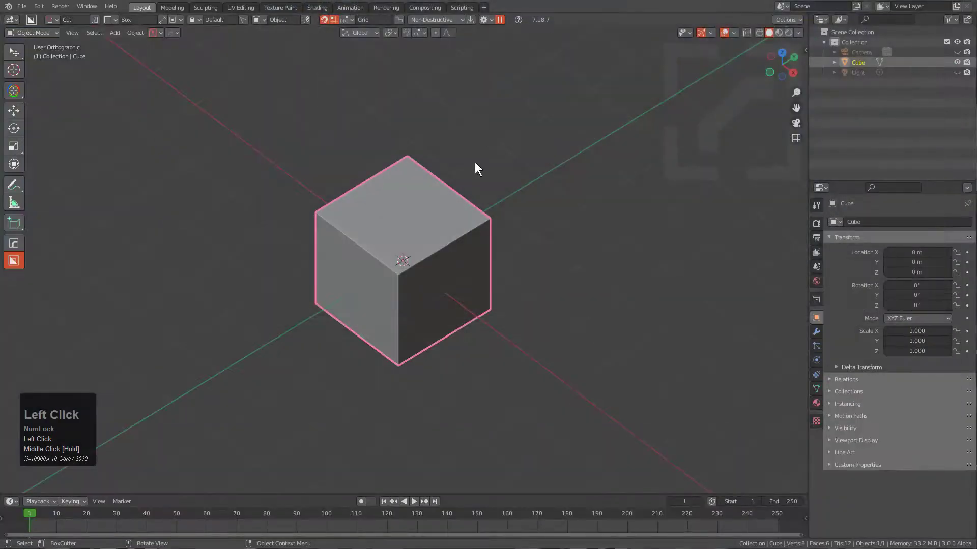
pyautogui.scroll(1, 447, 218)
pyautogui.moveTo(447, 219); pyautogui.dragTo(437, 237, button='middle')
pyautogui.moveTo(402, 231); pyautogui.dragTo(560, 200)
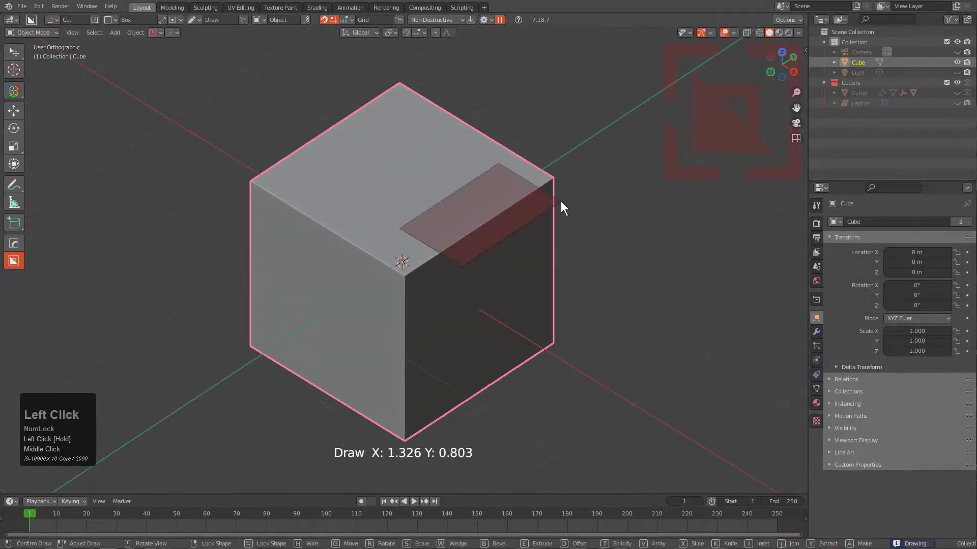
pyautogui.click(505, 424)
pyautogui.moveTo(344, 169); pyautogui.dragTo(324, 271)
pyautogui.moveTo(316, 321); pyautogui.dragTo(323, 485)
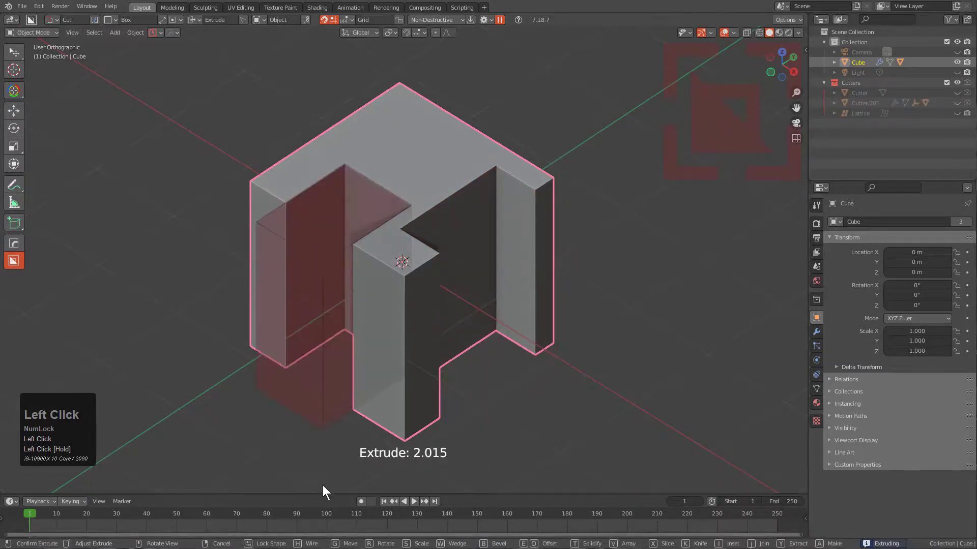
# Set the fade-out time to 9000 in BoxCutter's display settings and check the grid and dot fade timings
pyautogui.click(483, 20)
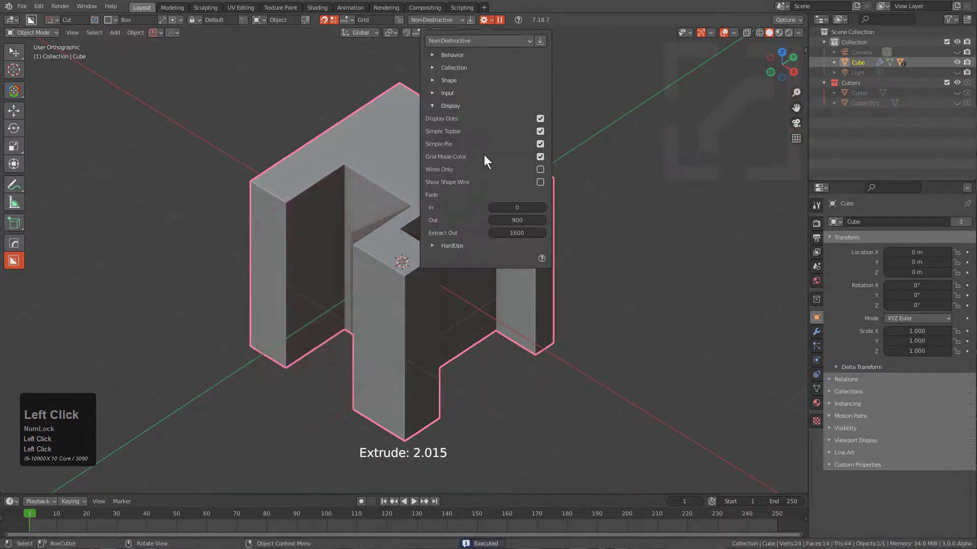
pyautogui.click(517, 219)
pyautogui.write('9000')
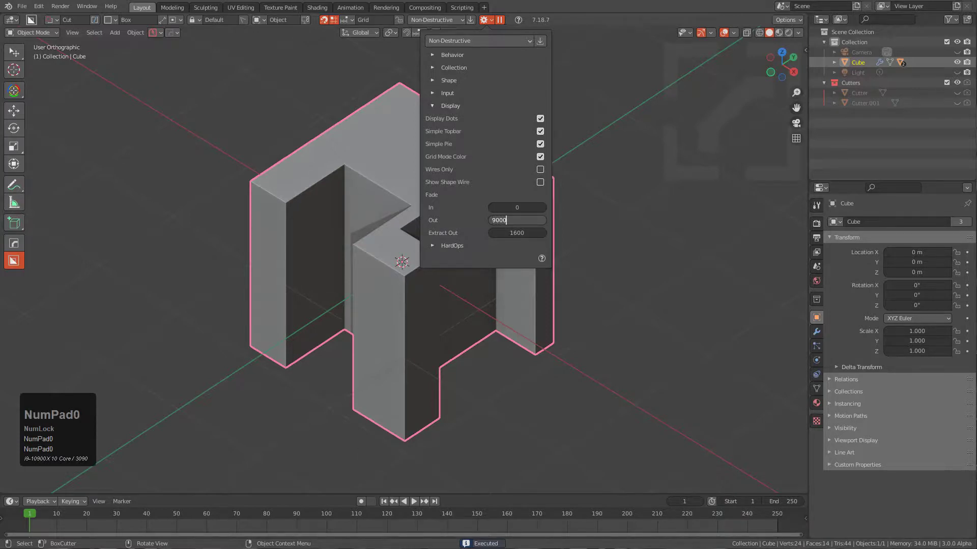
pyautogui.press('Return')
pyautogui.click(348, 20)
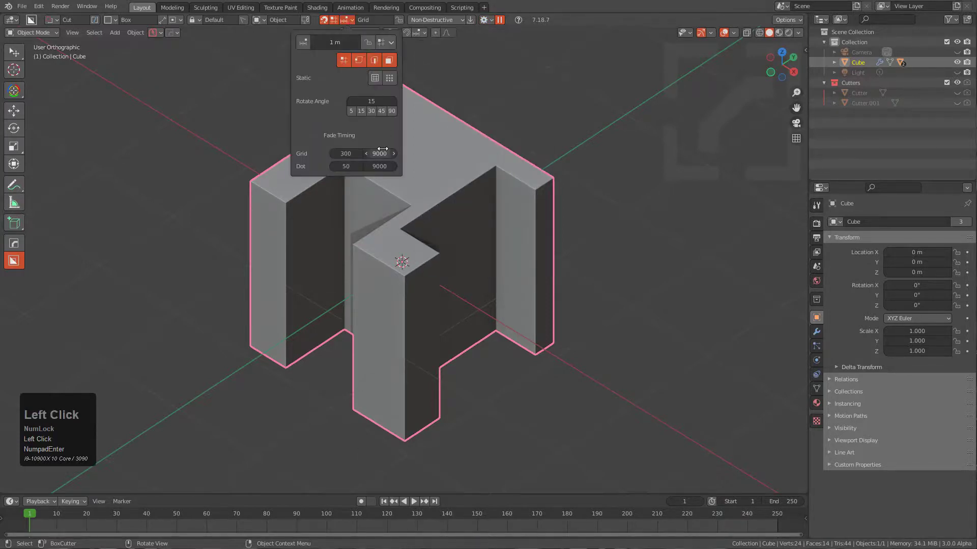
# Cut a box about 0.55 m deep from the top face across the front corner and bring up the snapping grid
pyautogui.moveTo(404, 176)
pyautogui.mouseDown()
pyautogui.moveTo(376, 253)
pyautogui.moveTo(397, 331)
pyautogui.mouseUp()
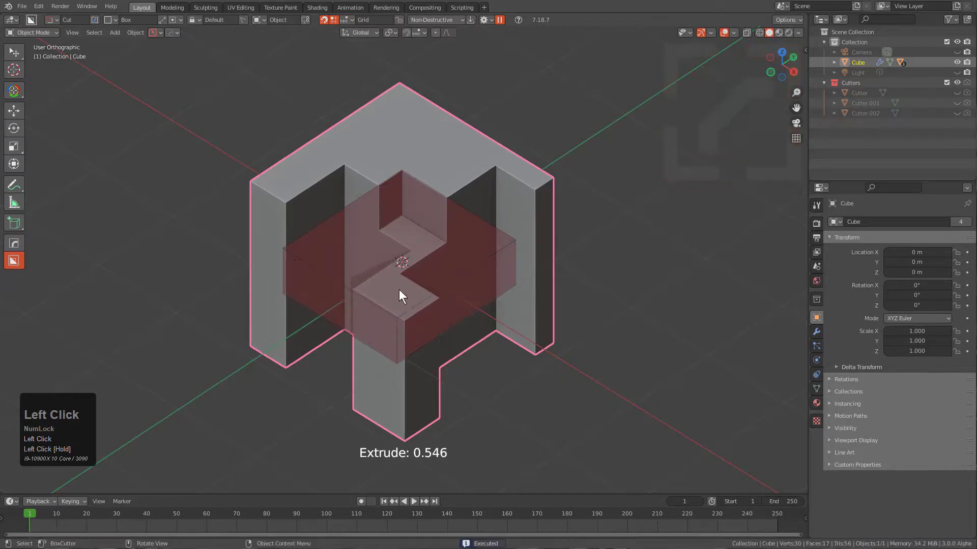
pyautogui.press('ctrl')
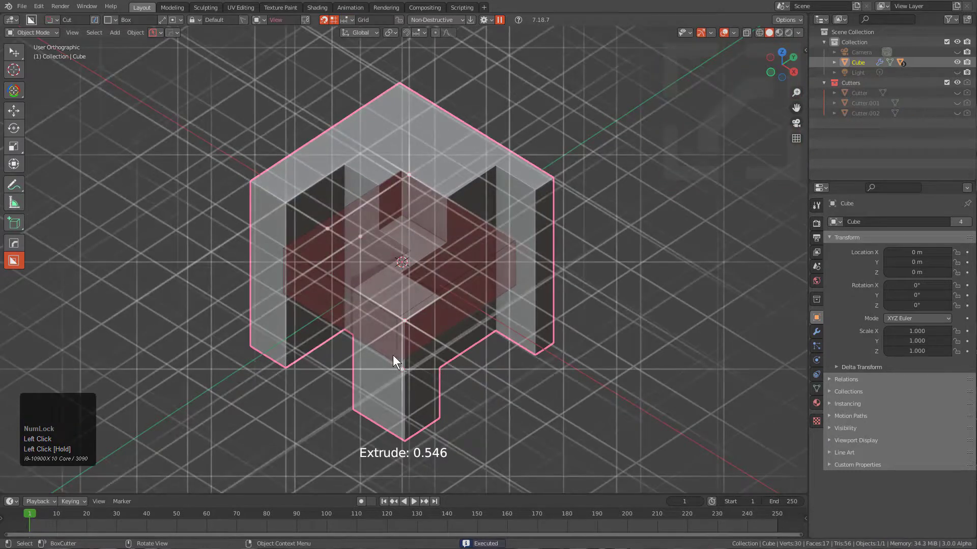
# Start a new file in Blender 3.0.0 Alpha and bring the whole default cube into view
pyautogui.hotkey('ctrl', 'n')
pyautogui.press('Return')
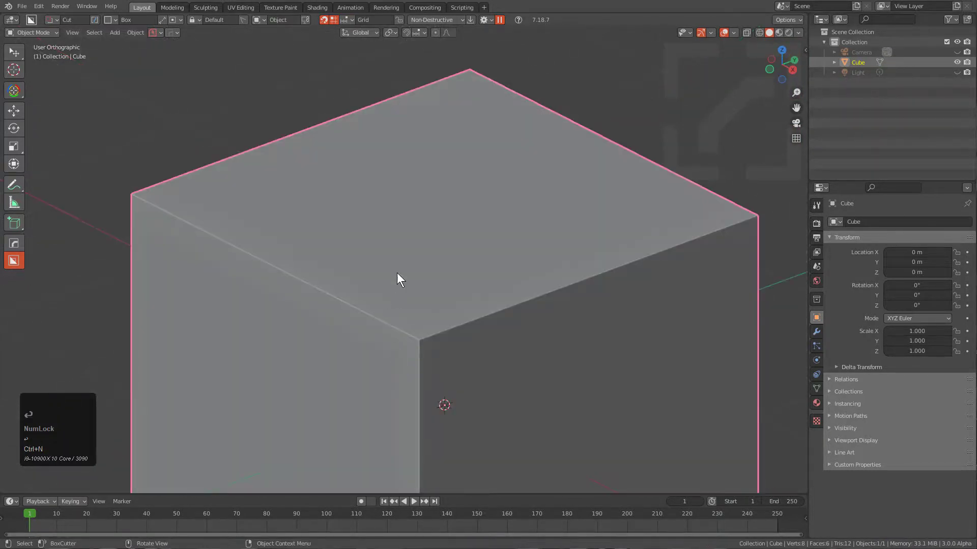
pyautogui.scroll(-5, 432, 202)
pyautogui.moveTo(421, 276); pyautogui.dragTo(423, 279, button='middle')
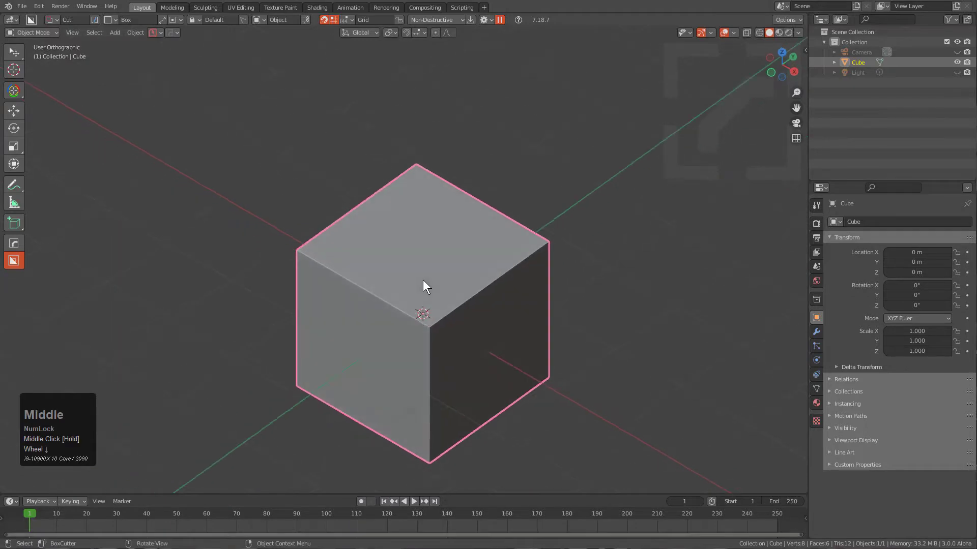